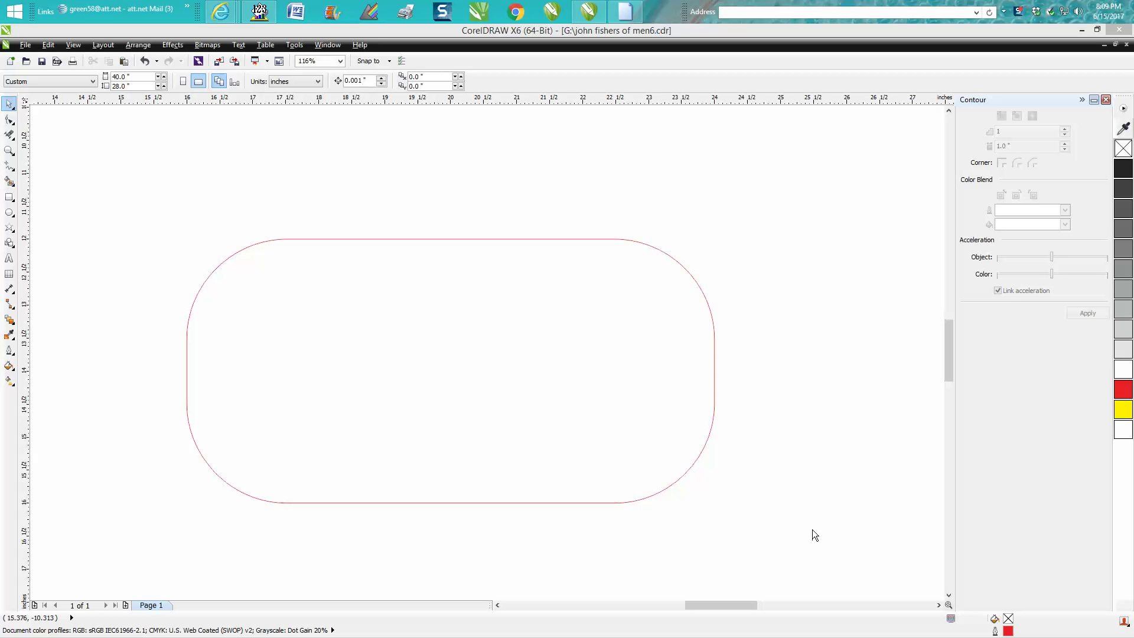
Zoom in around the red rounded rectangle and select its outline
{"action": "left_click", "coordinate": [9, 153]}
{"action": "left_click_drag", "start_coordinate": [172, 206], "coordinate": [767, 542]}
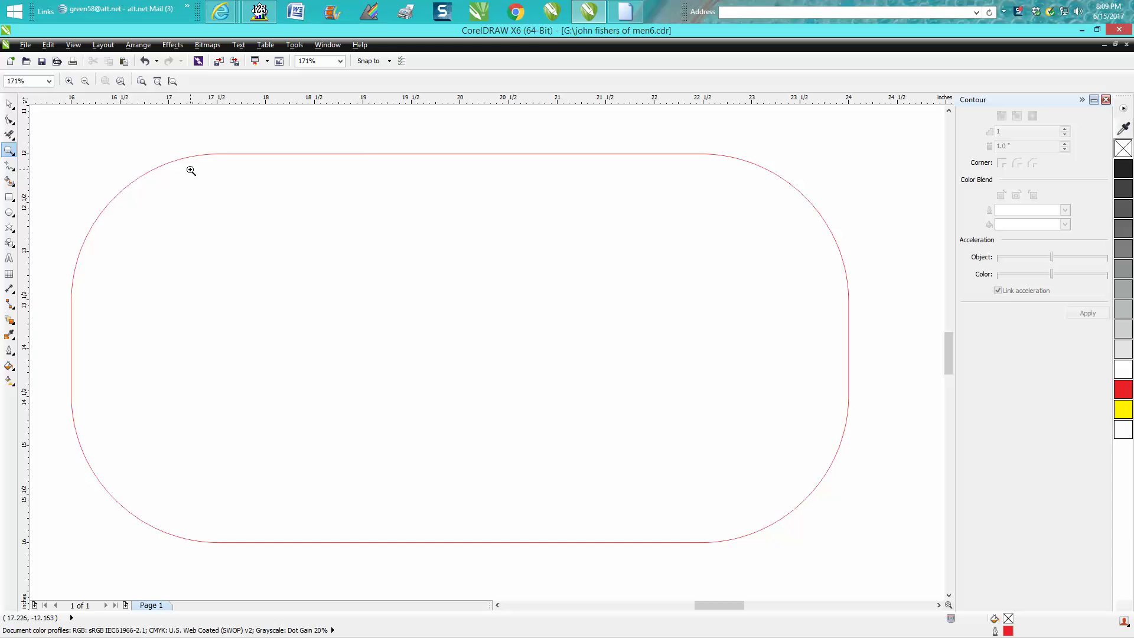
{"action": "left_click", "coordinate": [9, 104]}
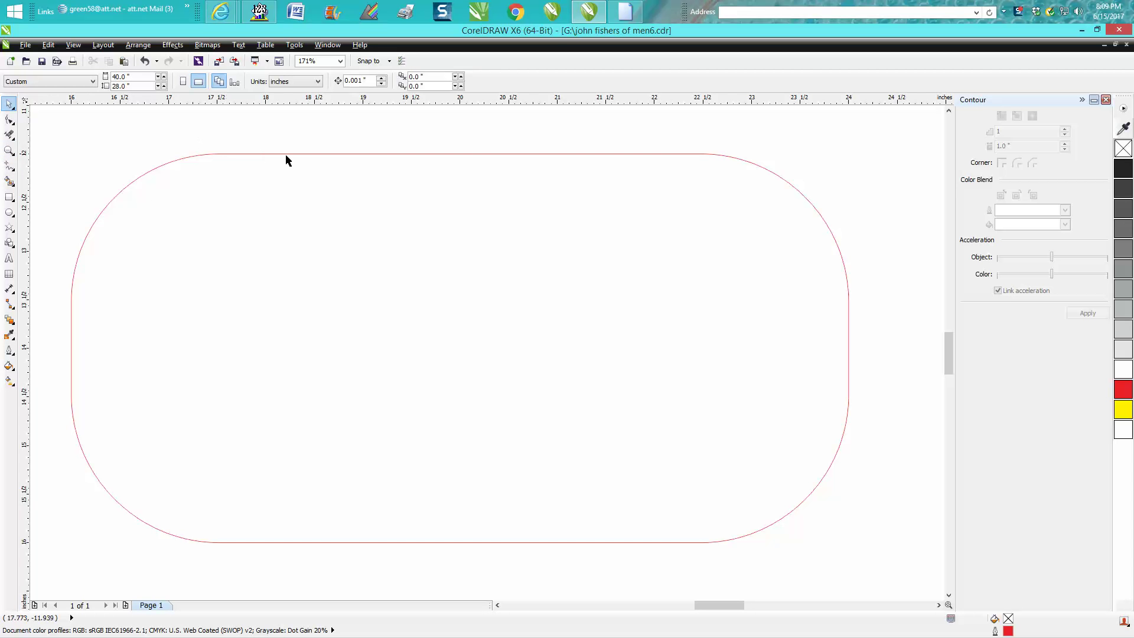
{"action": "left_click", "coordinate": [289, 155]}
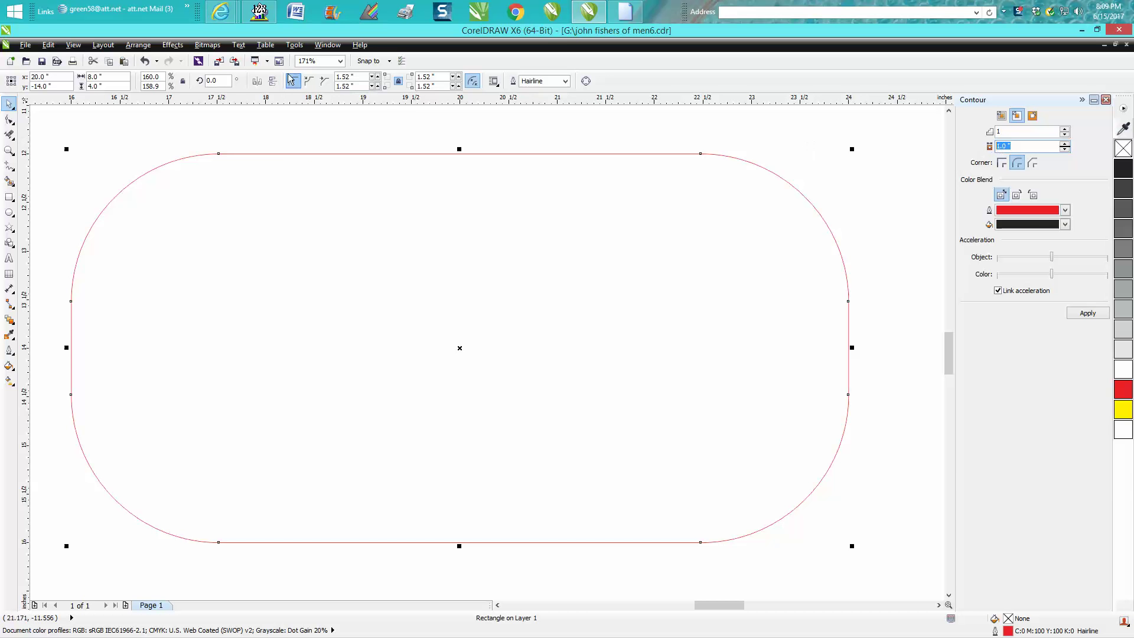
Apply a one-step inside contour with a 0.25" offset to the rounded rectangle
{"action": "left_click", "coordinate": [175, 48]}
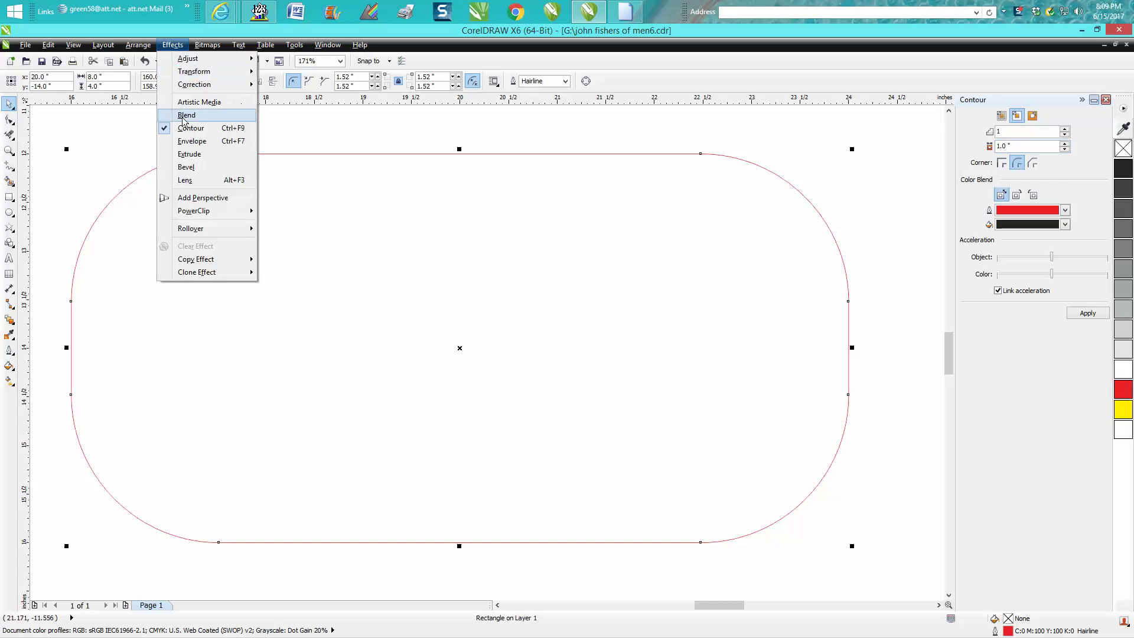
{"action": "left_click", "coordinate": [1022, 116]}
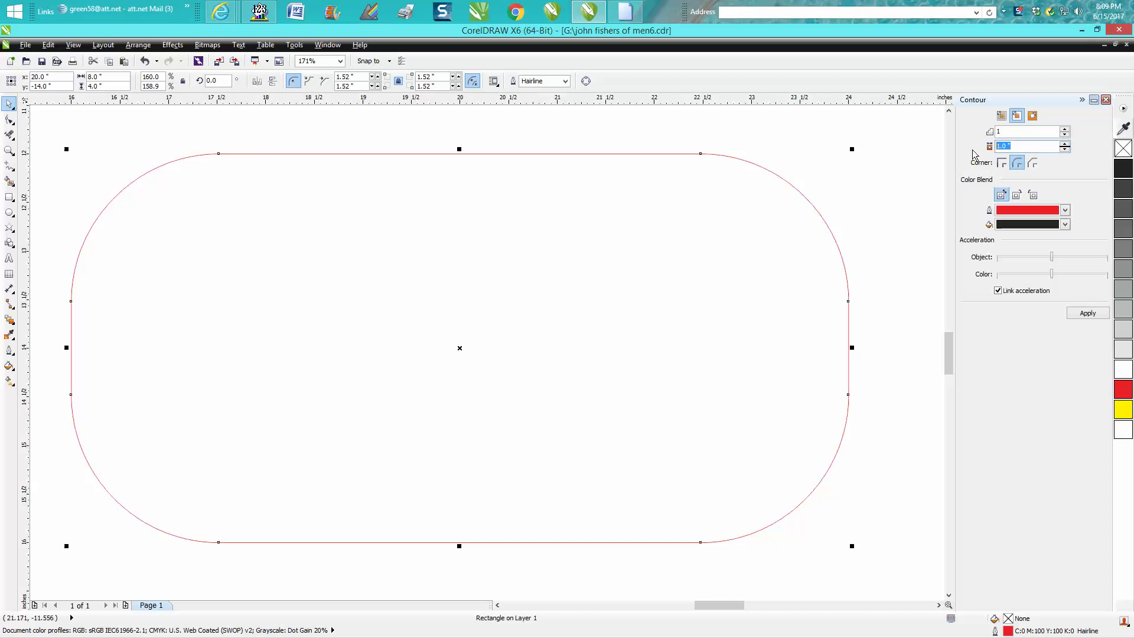
{"action": "type", "text": ".25"}
{"action": "left_click", "coordinate": [1094, 317]}
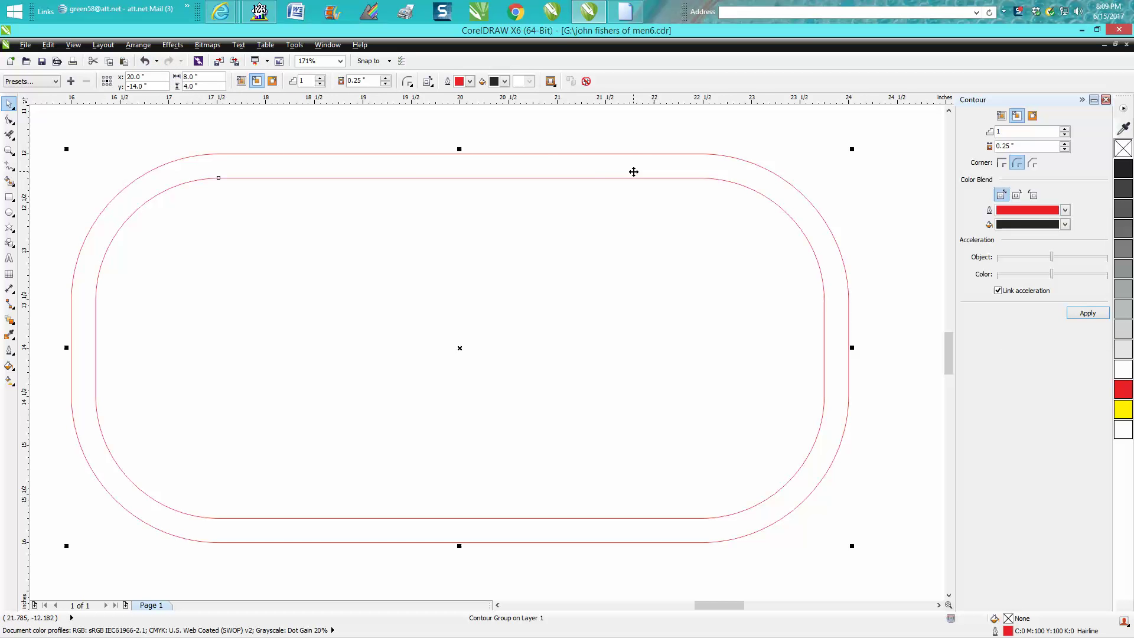
{"action": "scroll", "coordinate": [615, 141], "scroll_direction": "down", "scroll_amount": 2}
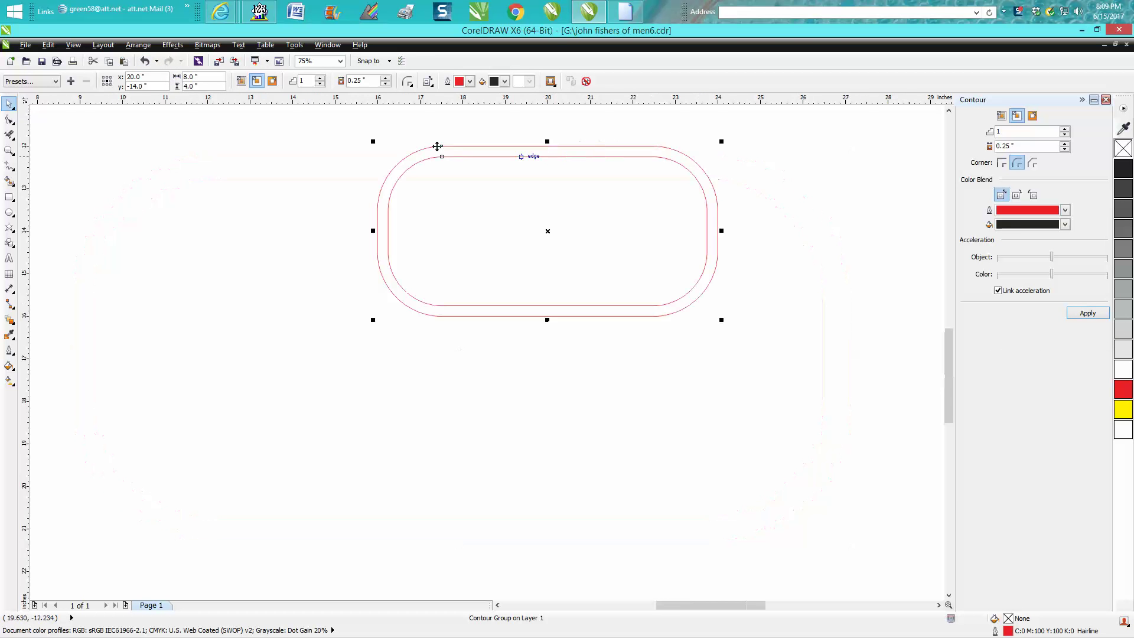
Close the Contour docker and zoom in on the contoured rectangle
{"action": "left_click", "coordinate": [1106, 101]}
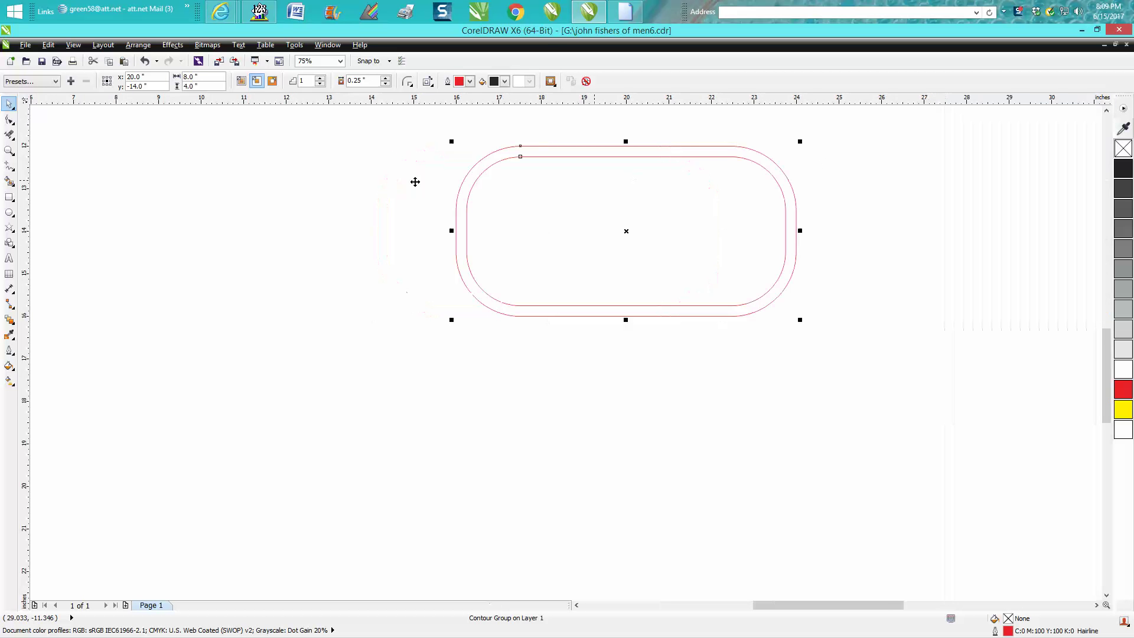
{"action": "left_click_drag", "start_coordinate": [439, 125], "coordinate": [858, 341]}
{"action": "left_click", "coordinate": [9, 151]}
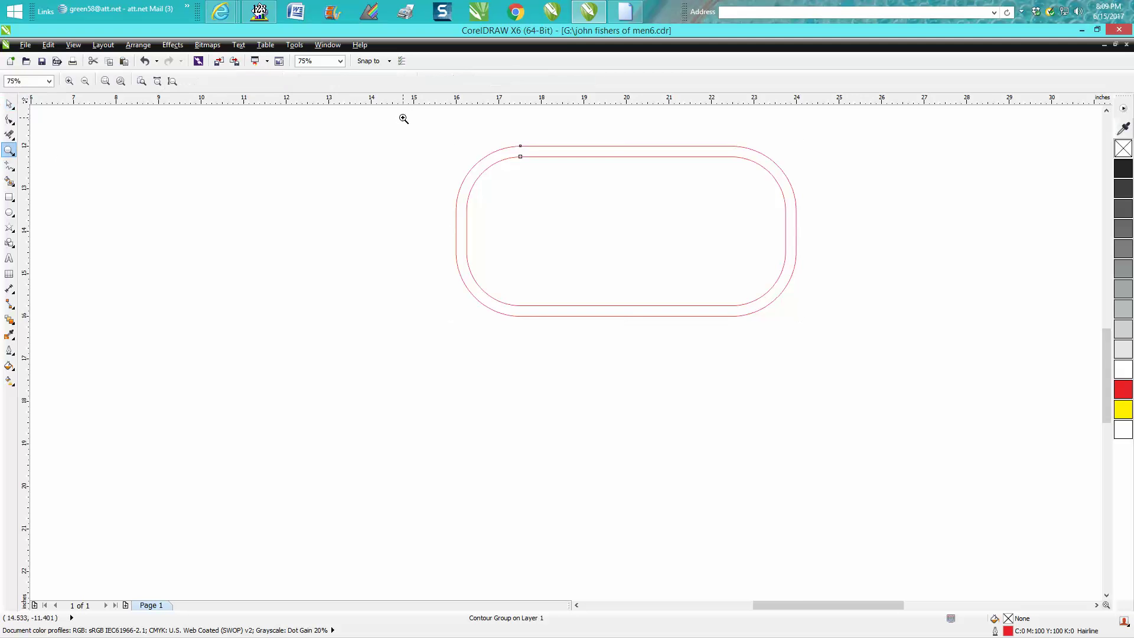
{"action": "left_click_drag", "start_coordinate": [406, 117], "coordinate": [866, 347]}
{"action": "left_click", "coordinate": [9, 104]}
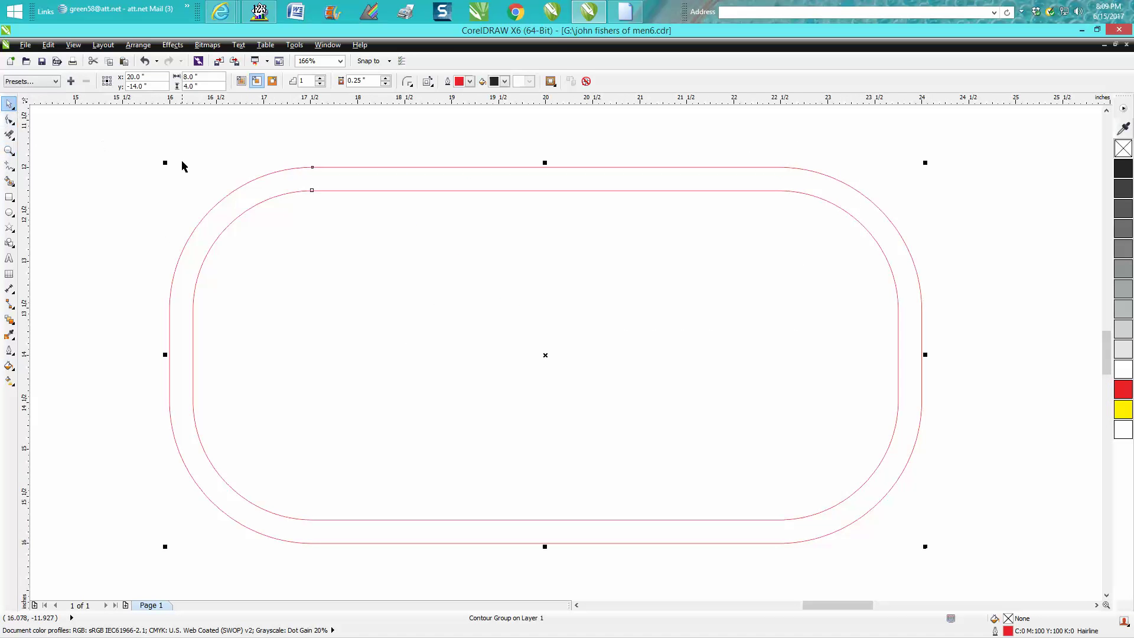
Break the contour group apart and select the inner 7.5 by 3.5 inch outline
{"action": "left_click_drag", "start_coordinate": [141, 143], "coordinate": [946, 537]}
{"action": "left_click", "coordinate": [147, 47]}
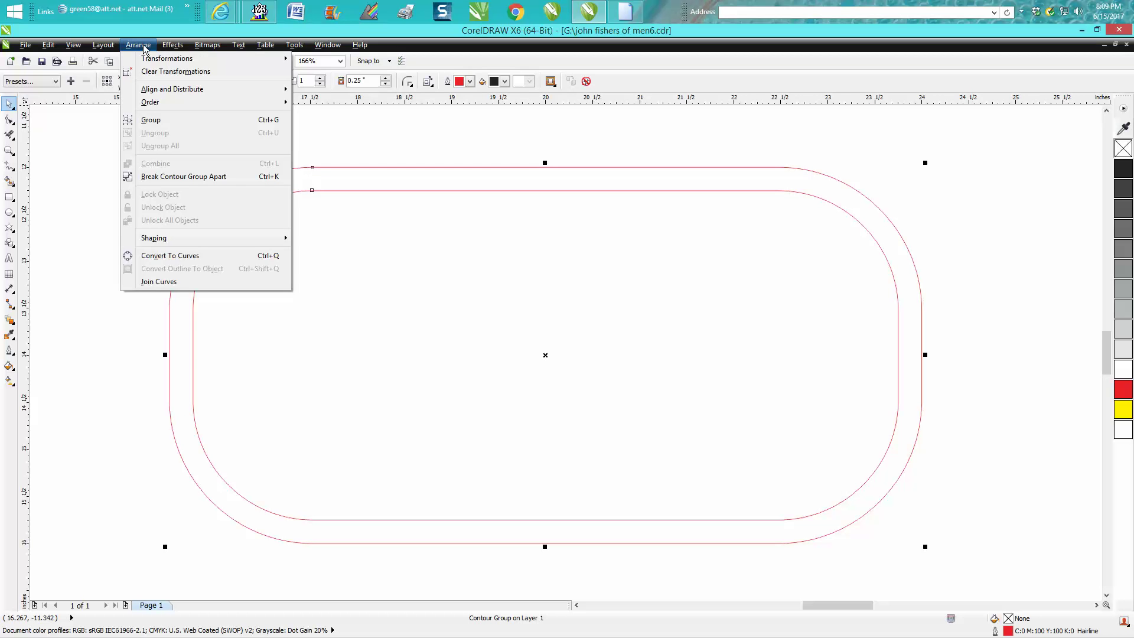
{"action": "left_click", "coordinate": [187, 177]}
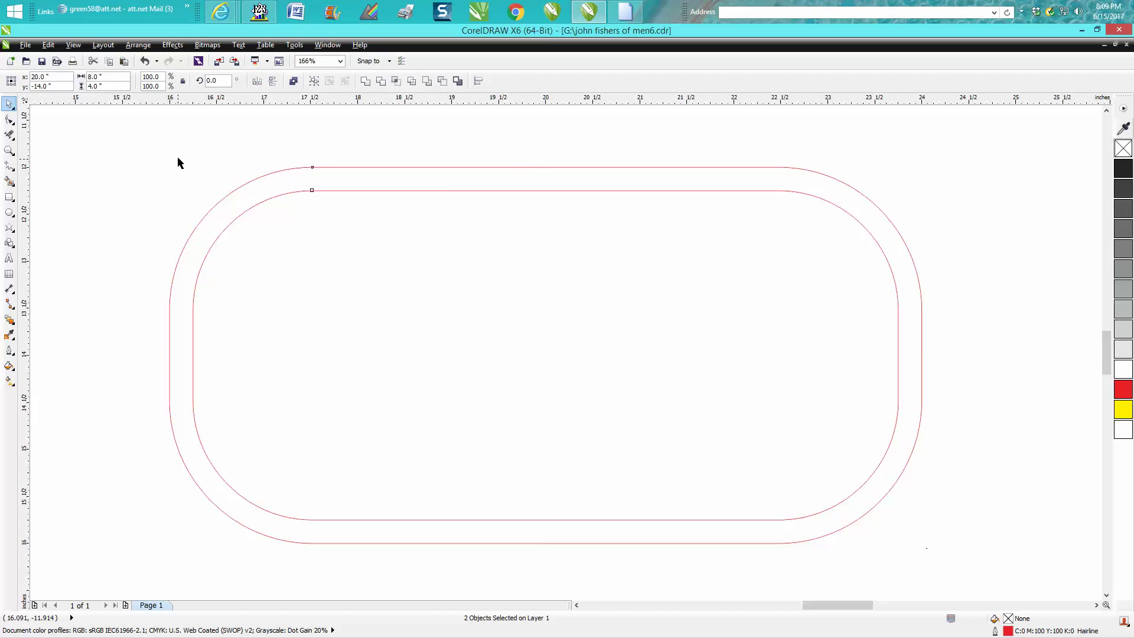
{"action": "left_click", "coordinate": [177, 159]}
{"action": "left_click", "coordinate": [445, 190]}
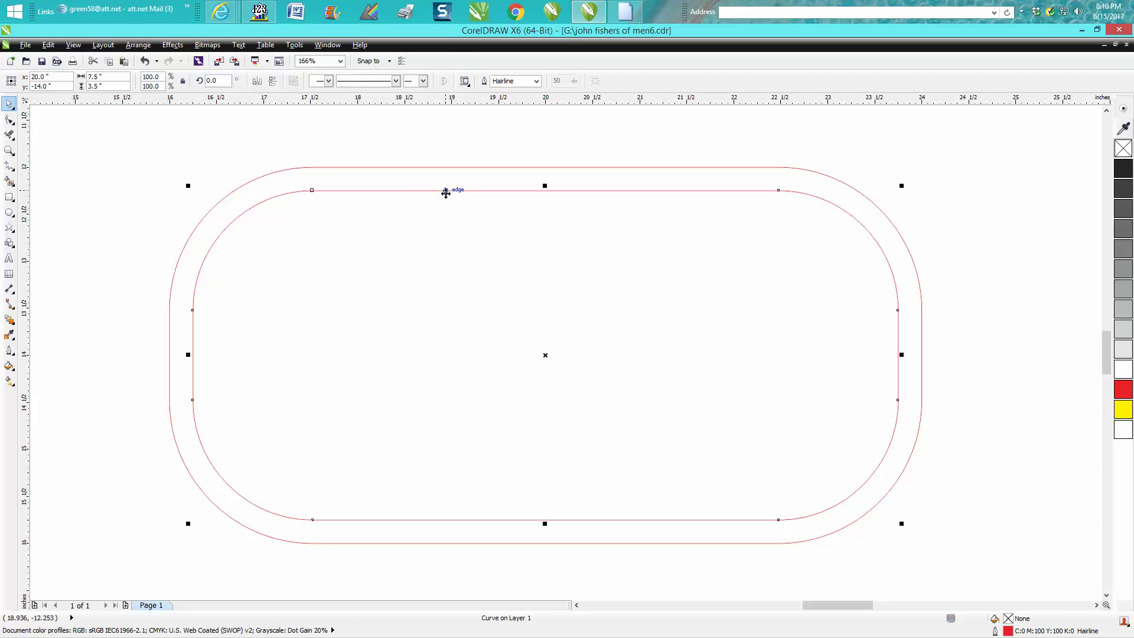
Give the inner rounded outline a black 8.0 pt stroke
{"action": "double_click", "coordinate": [1009, 631]}
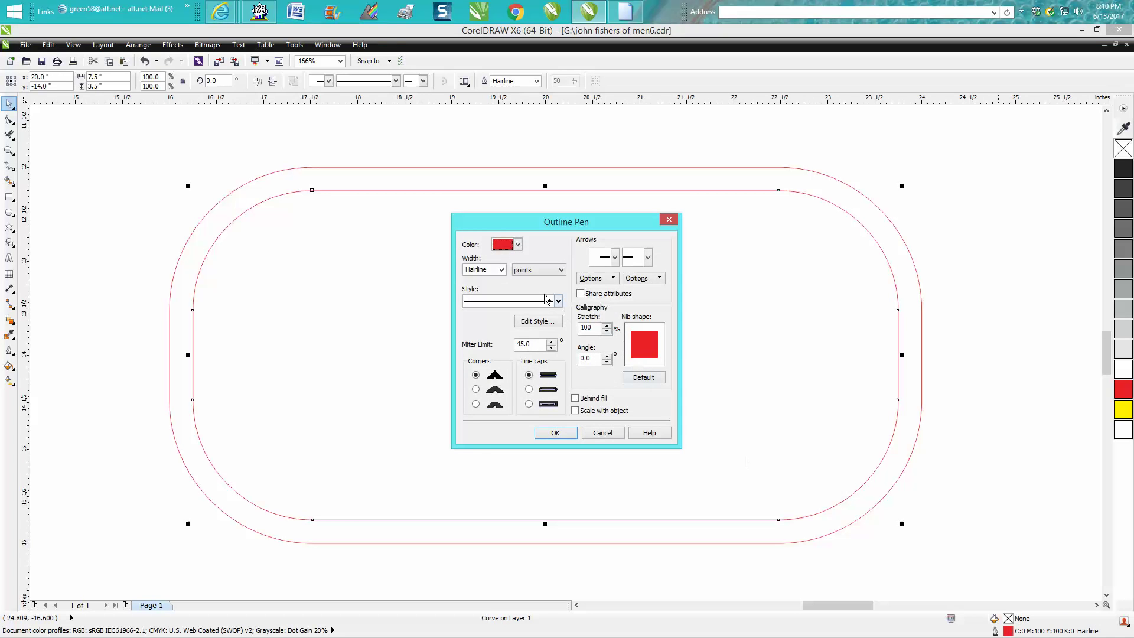
{"action": "left_click", "coordinate": [501, 270]}
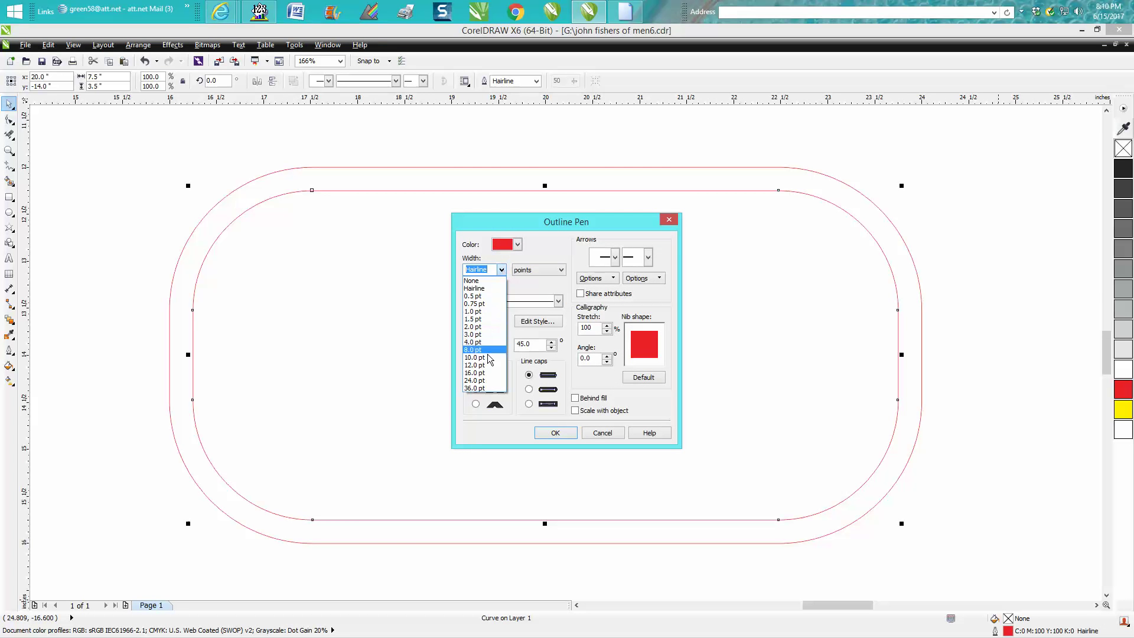
{"action": "left_click", "coordinate": [484, 350]}
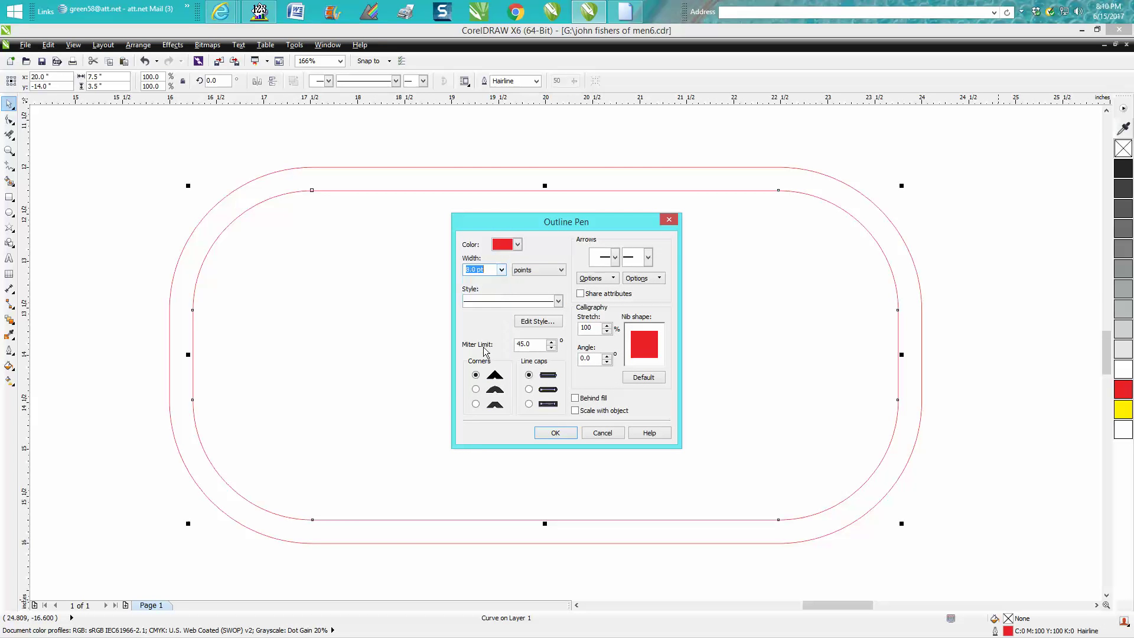
{"action": "left_click", "coordinate": [518, 245]}
{"action": "left_click", "coordinate": [516, 266]}
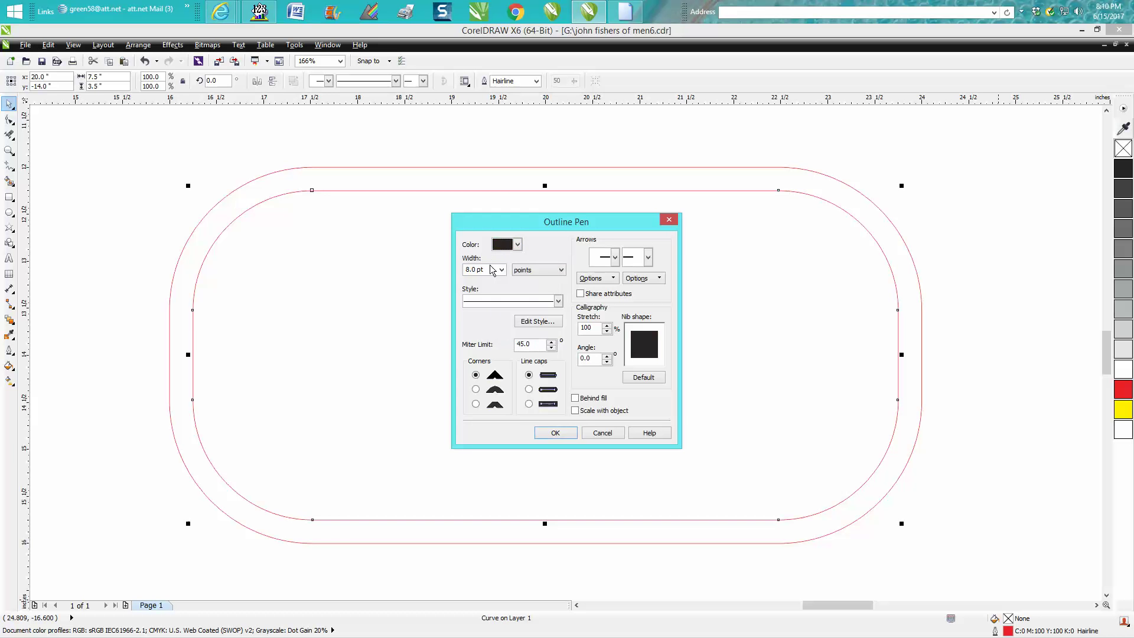
{"action": "left_click", "coordinate": [555, 433]}
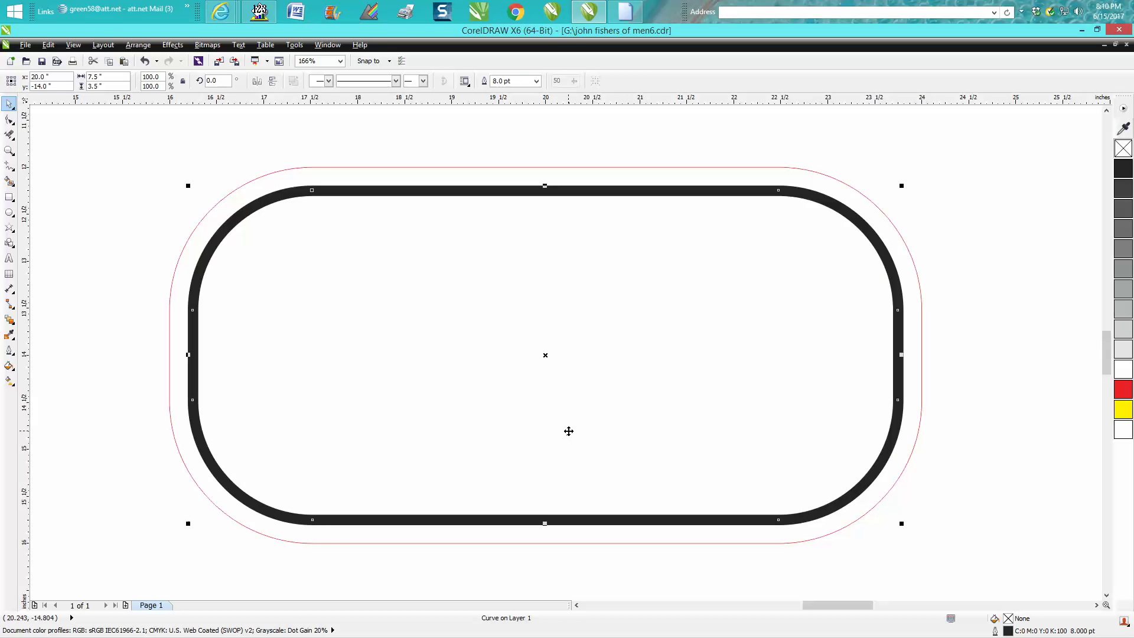
Reduce the inner outline's stroke width to 4.0 pt
{"action": "double_click", "coordinate": [1008, 631]}
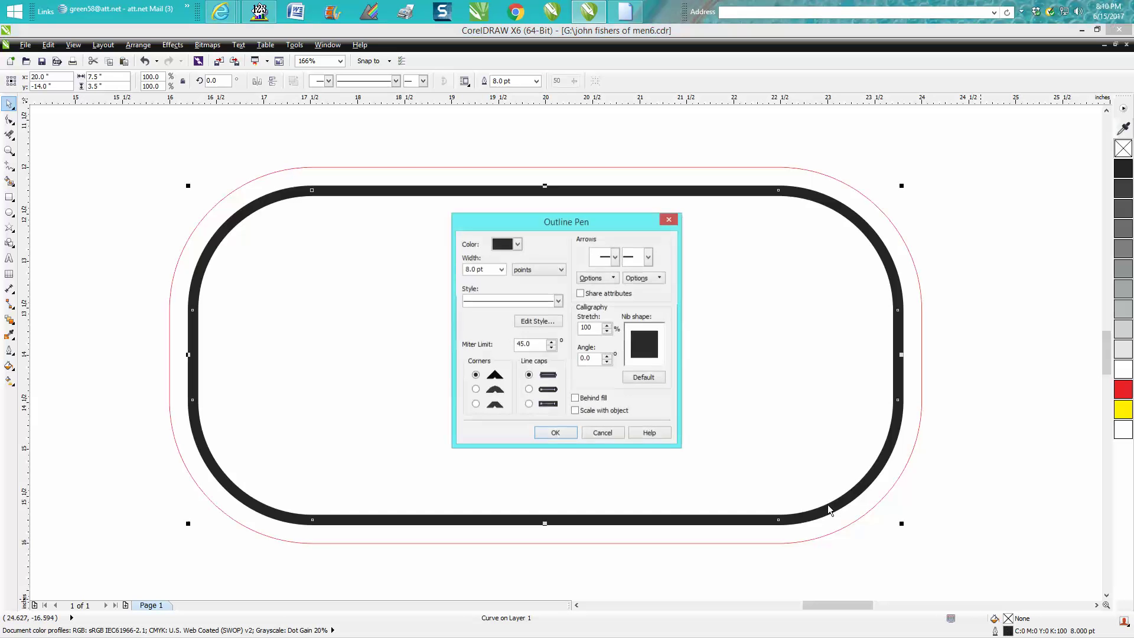
{"action": "left_click", "coordinate": [500, 269]}
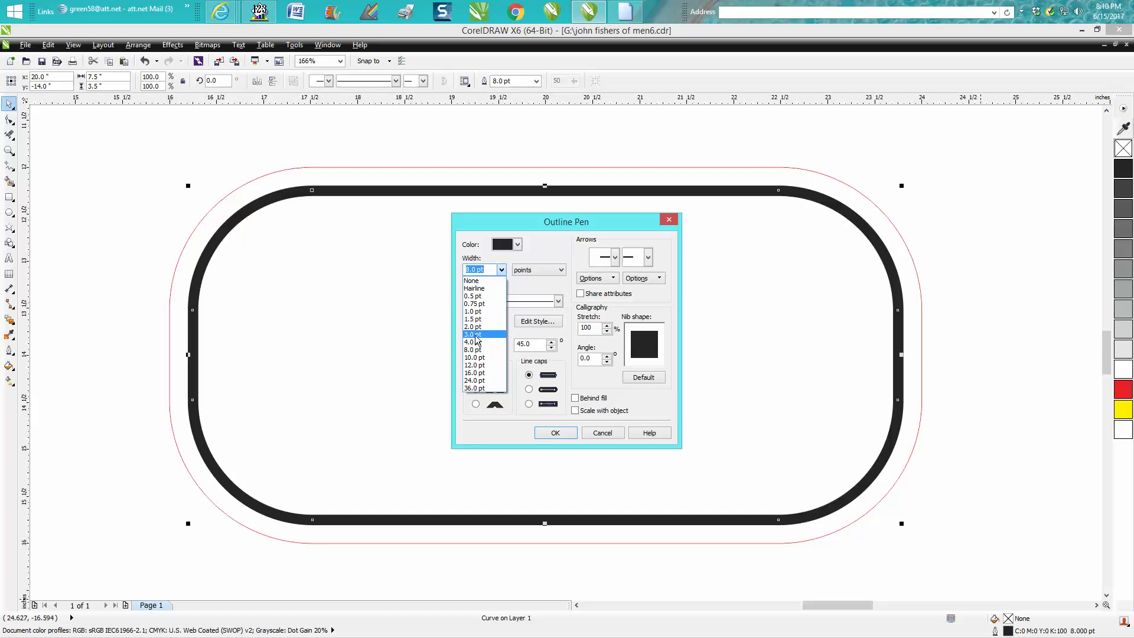
{"action": "left_click", "coordinate": [477, 342]}
{"action": "left_click", "coordinate": [556, 432]}
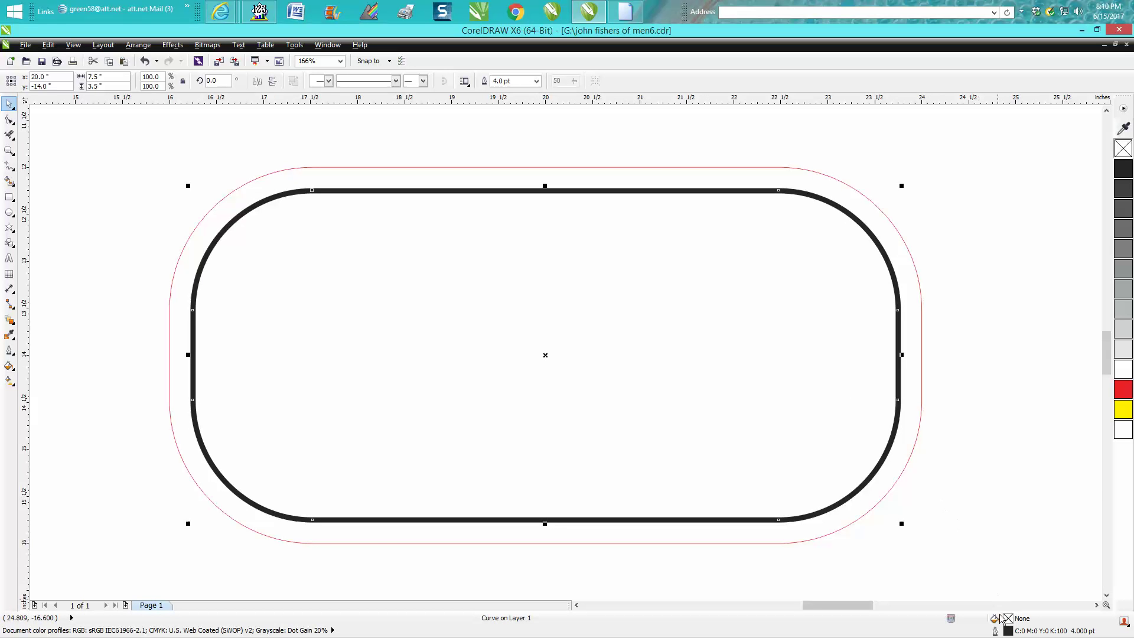
Set the inner black 4.0 pt outline to the long-dash line style
{"action": "double_click", "coordinate": [1008, 631]}
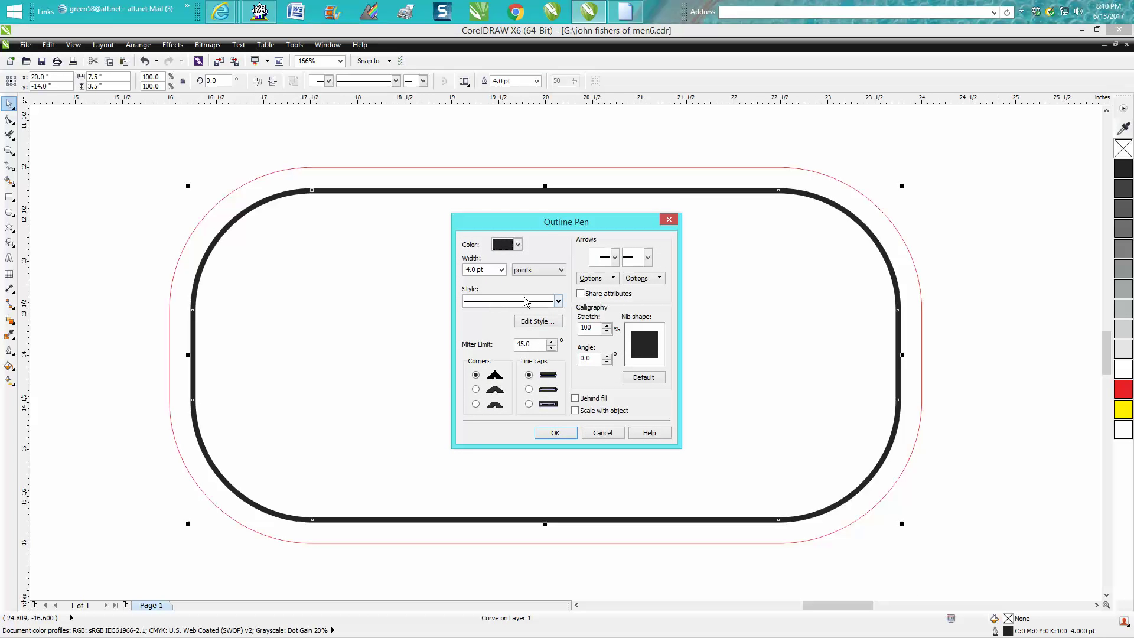
{"action": "left_click", "coordinate": [557, 301]}
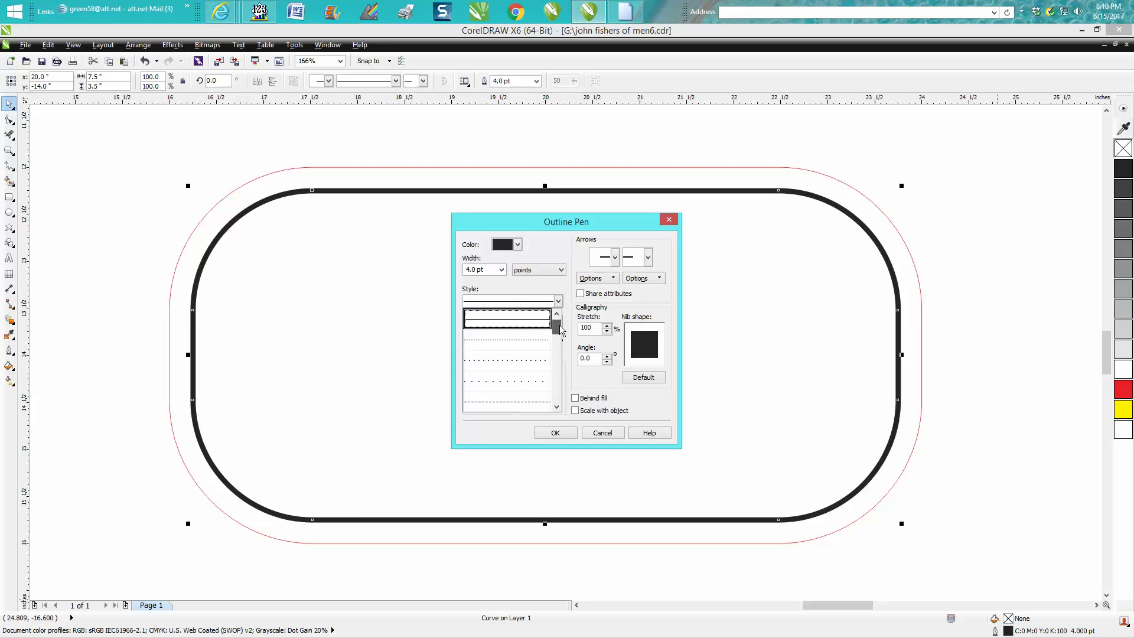
{"action": "left_click_drag", "start_coordinate": [560, 329], "coordinate": [561, 354]}
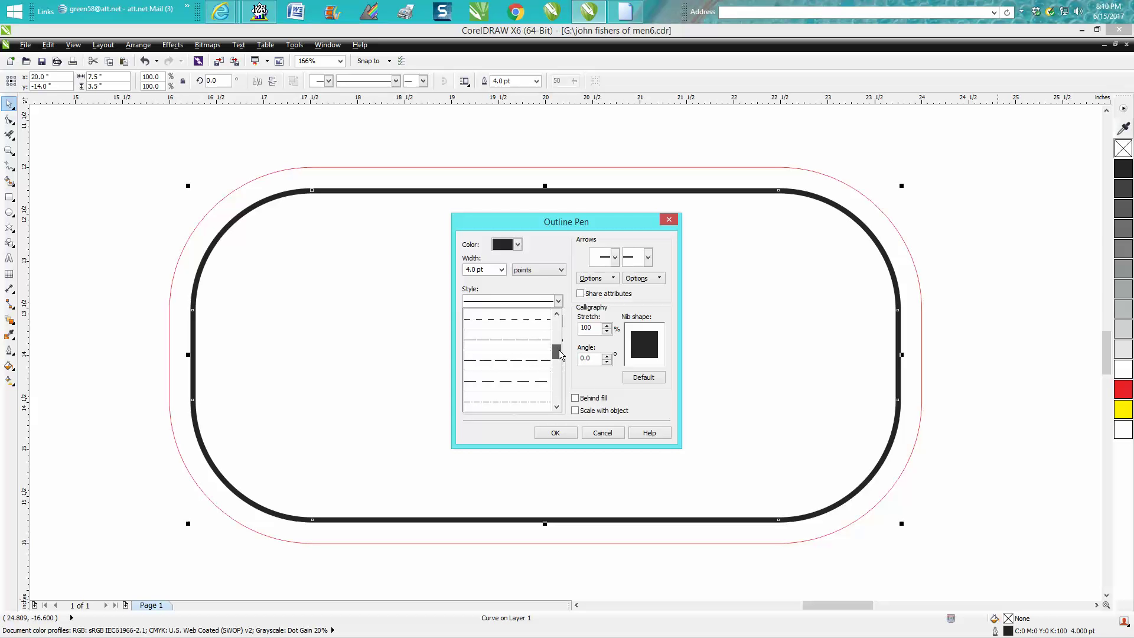
{"action": "left_click", "coordinate": [525, 382]}
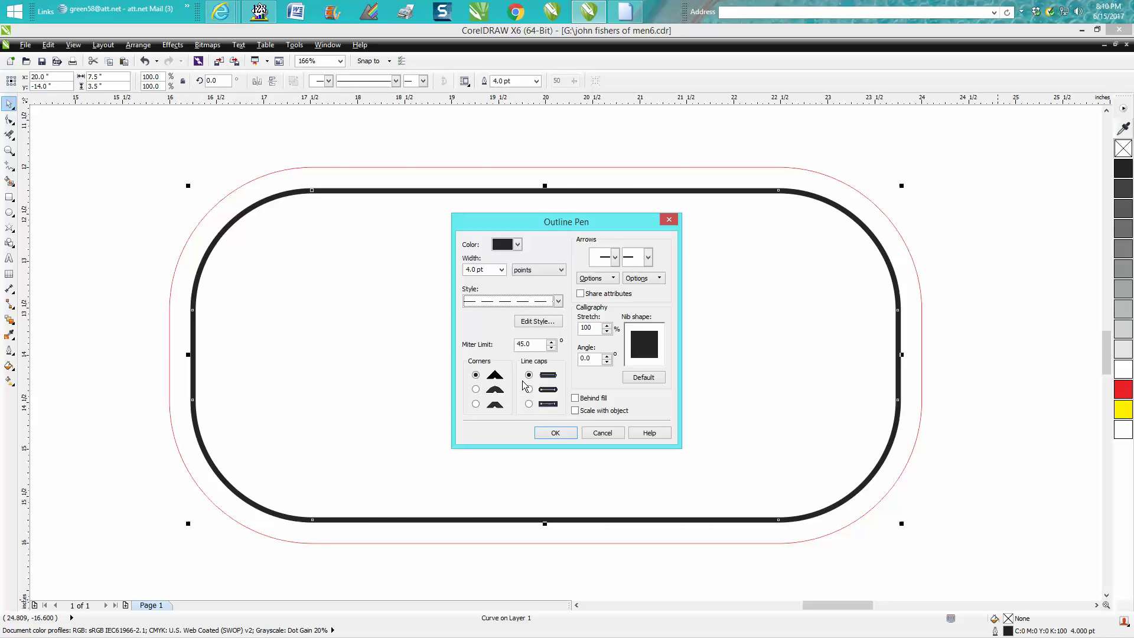
{"action": "left_click", "coordinate": [555, 434]}
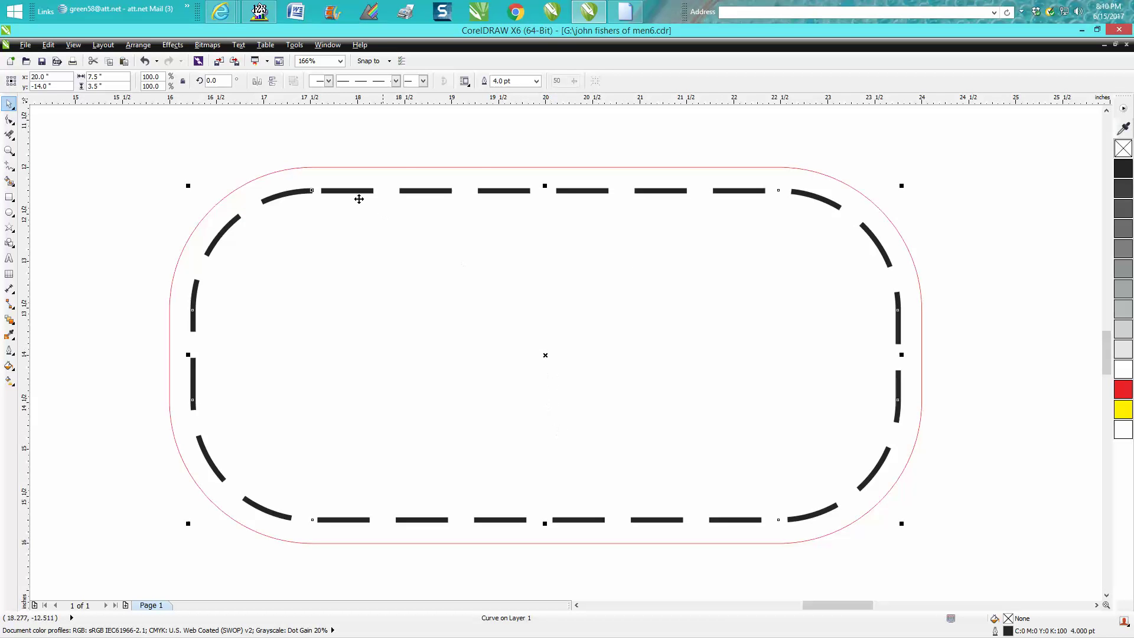
{"action": "left_click", "coordinate": [308, 144]}
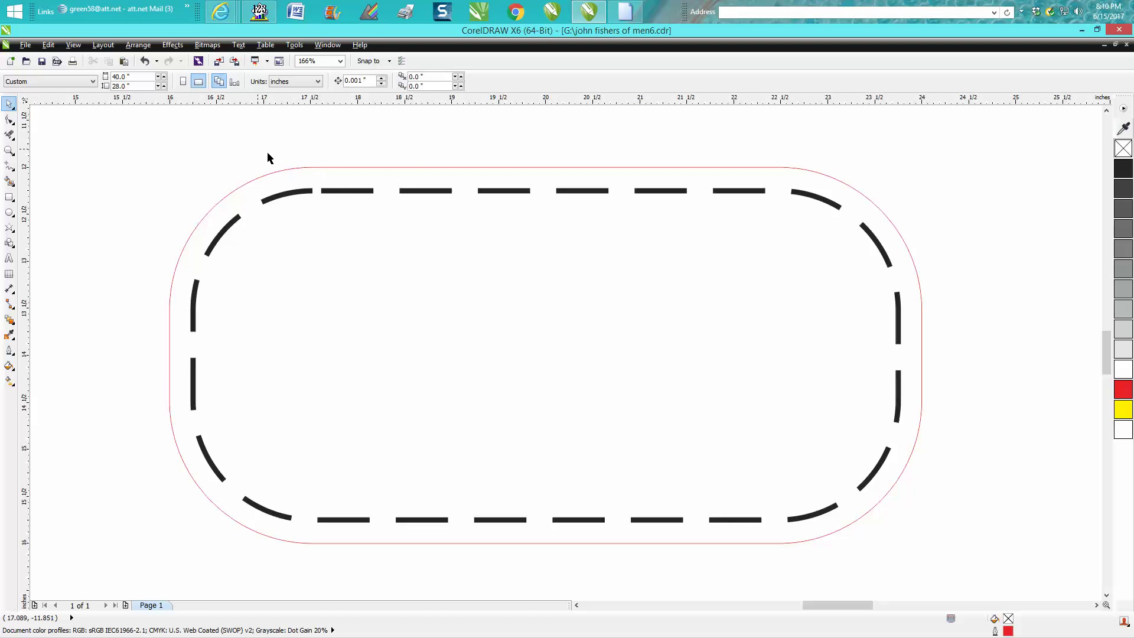
{"action": "left_click", "coordinate": [369, 167]}
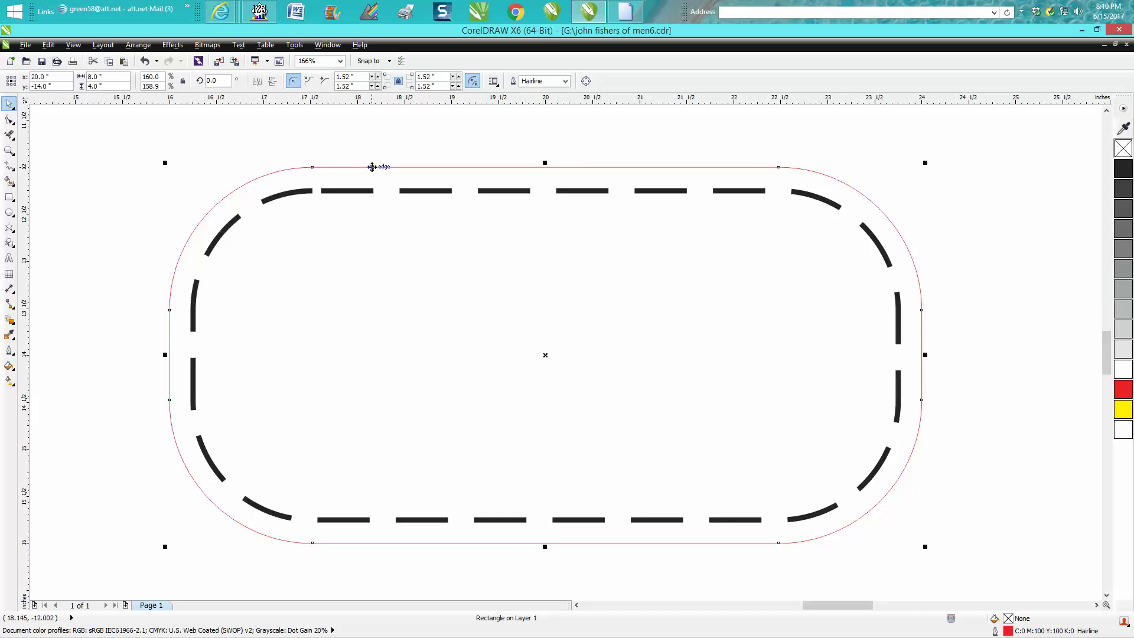
{"action": "double_click", "coordinate": [1008, 631]}
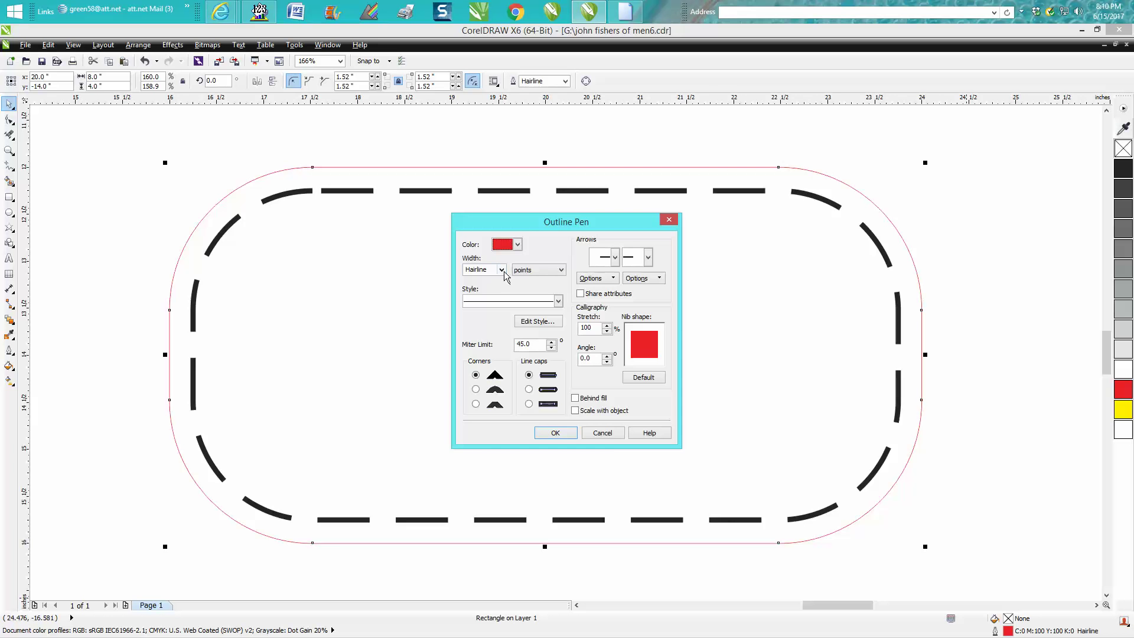
{"action": "left_click", "coordinate": [602, 433]}
{"action": "left_click", "coordinate": [571, 192]}
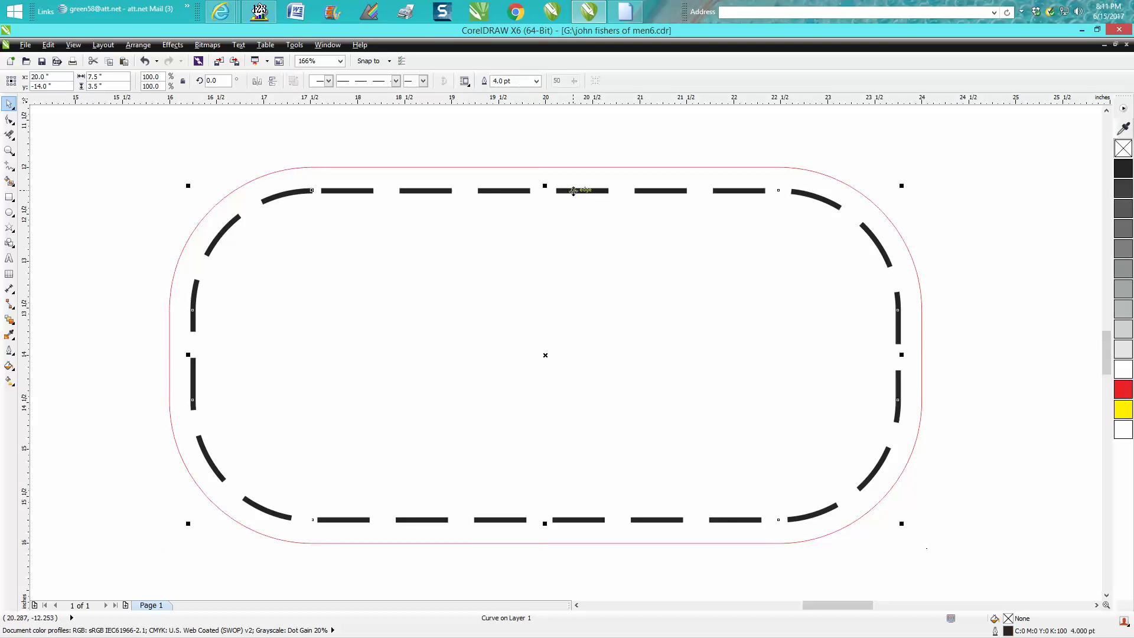
{"action": "key", "text": "Delete"}
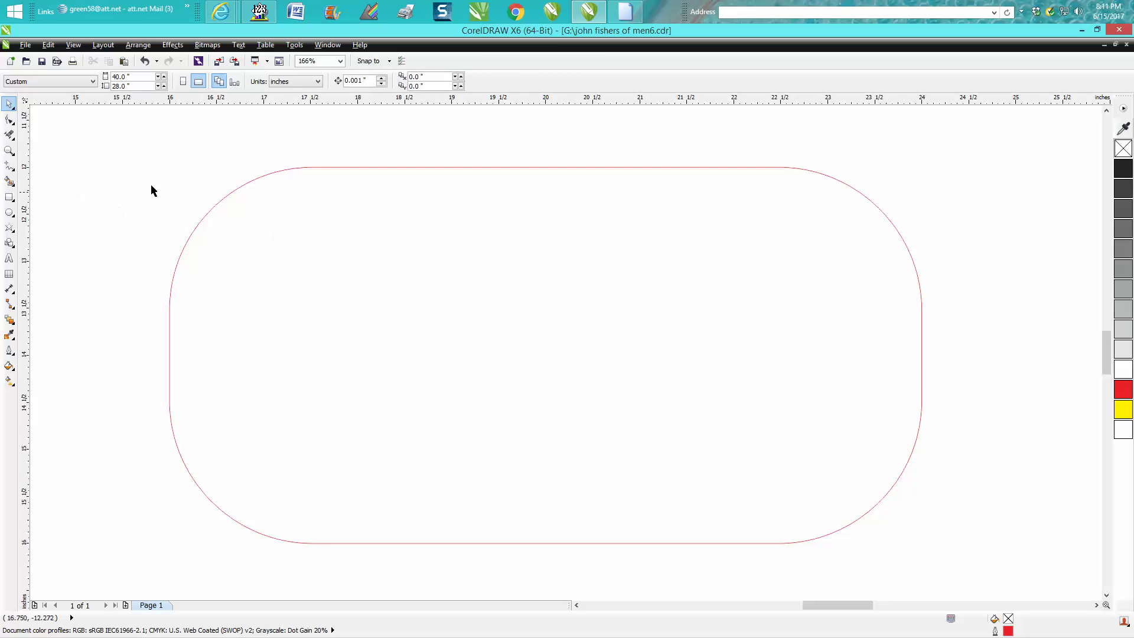
Delete the rounded rectangle and draw a 4.221-inch square hairline box centred on the page
{"action": "left_click_drag", "start_coordinate": [140, 147], "coordinate": [965, 555]}
{"action": "key", "text": "Delete"}
{"action": "left_click", "coordinate": [10, 197]}
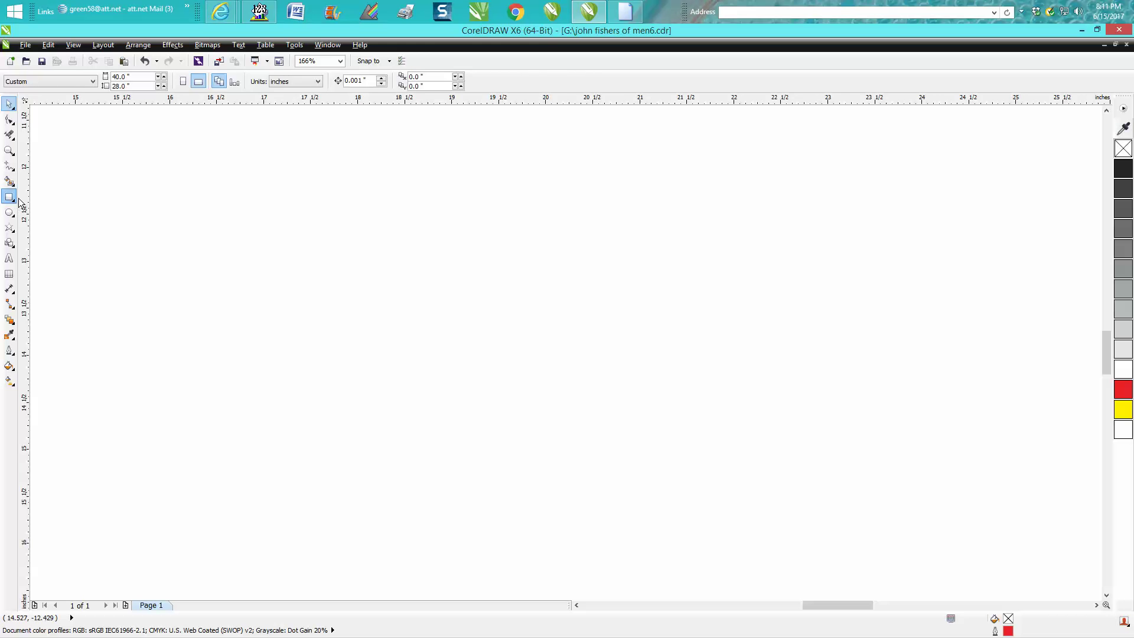
{"action": "mouse_move", "coordinate": [282, 190]}
{"action": "left_mouse_down"}
{"action": "mouse_move", "coordinate": [408, 387]}
{"action": "mouse_move", "coordinate": [678, 448]}
{"action": "mouse_move", "coordinate": [680, 437]}
{"action": "left_mouse_up"}
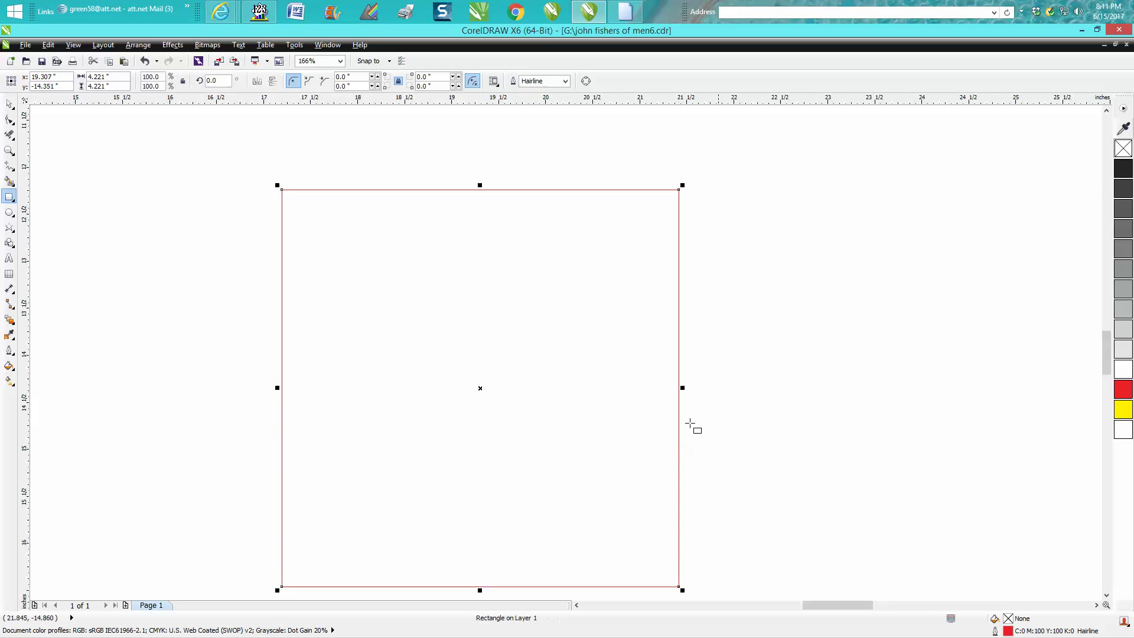
{"action": "left_click_drag", "start_coordinate": [486, 359], "coordinate": [492, 317]}
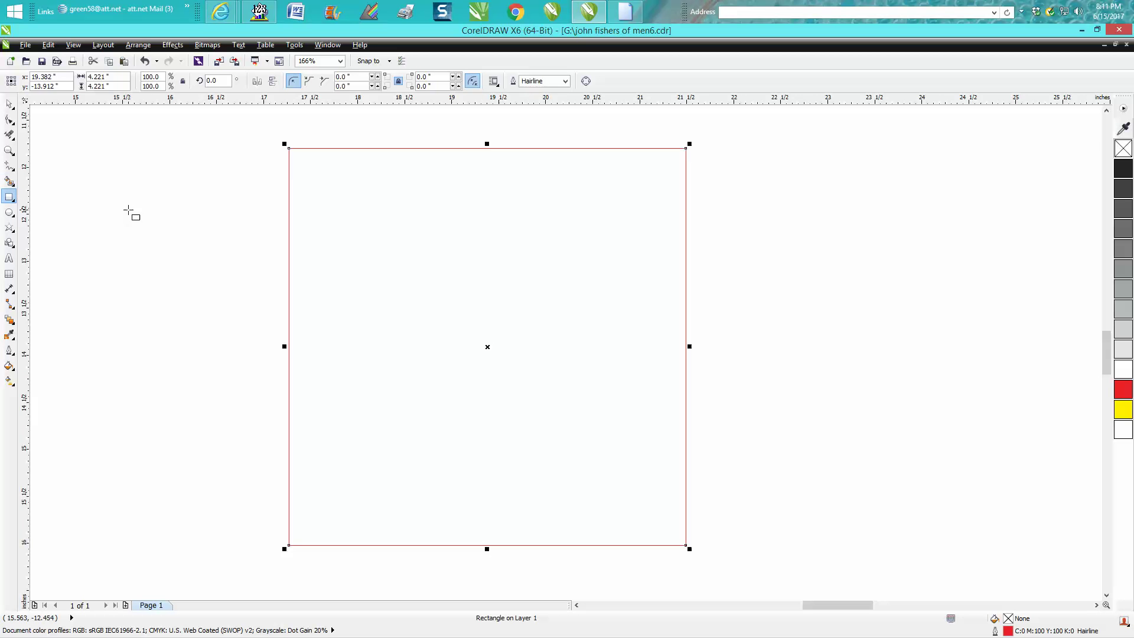
{"action": "key", "text": "p"}
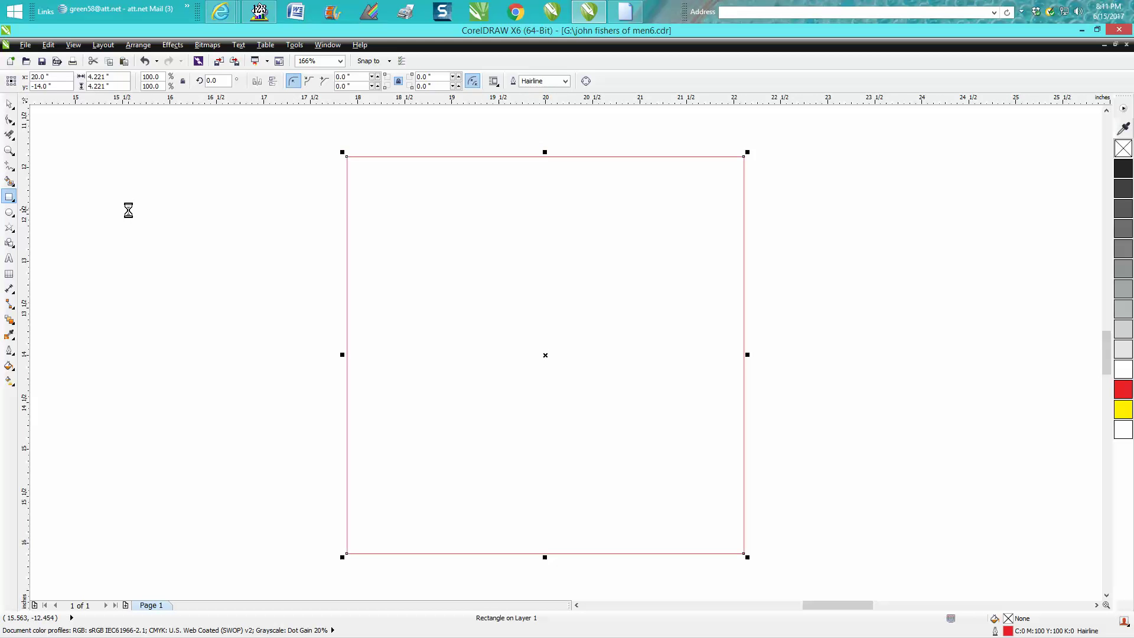
Try drawing freehand lines down the page, deleting each attempt
{"action": "left_click", "coordinate": [9, 168]}
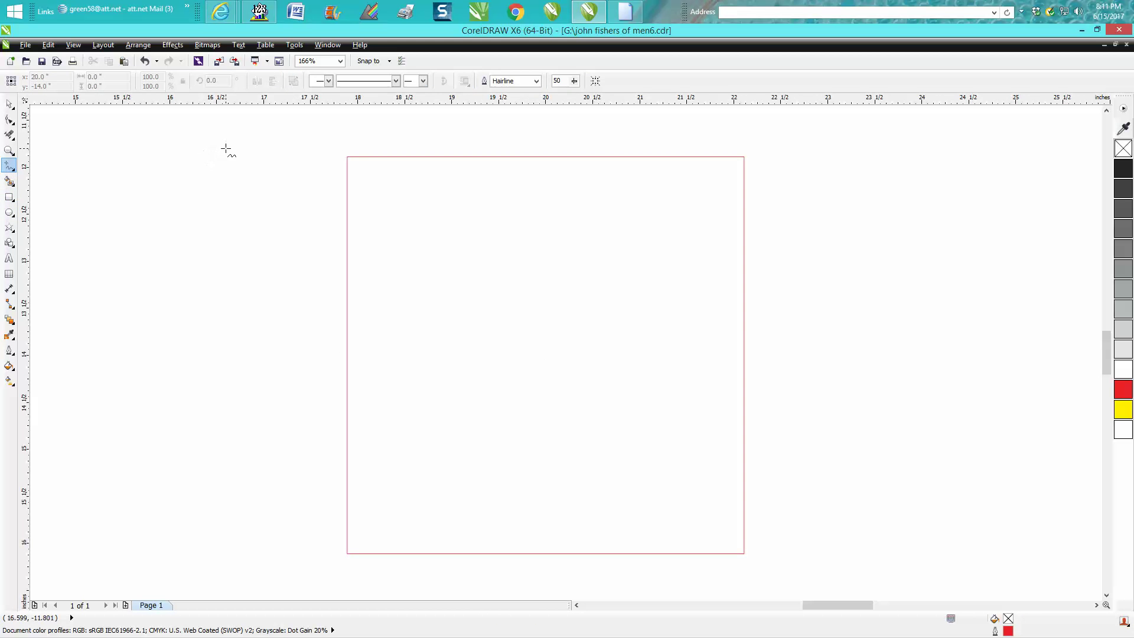
{"action": "mouse_move", "coordinate": [229, 141]}
{"action": "left_mouse_down"}
{"action": "mouse_move", "coordinate": [201, 352]}
{"action": "mouse_move", "coordinate": [211, 525]}
{"action": "left_mouse_up"}
{"action": "key", "text": "Delete"}
{"action": "left_click", "coordinate": [14, 171]}
{"action": "left_click", "coordinate": [36, 171]}
{"action": "mouse_move", "coordinate": [507, 141]}
{"action": "left_mouse_down"}
{"action": "mouse_move", "coordinate": [522, 293]}
{"action": "mouse_move", "coordinate": [515, 553]}
{"action": "left_mouse_up"}
{"action": "key", "text": "Delete"}
Draw a vertical 2-point line through the square's centre and erase the ends beyond its edges
{"action": "left_click", "coordinate": [14, 171]}
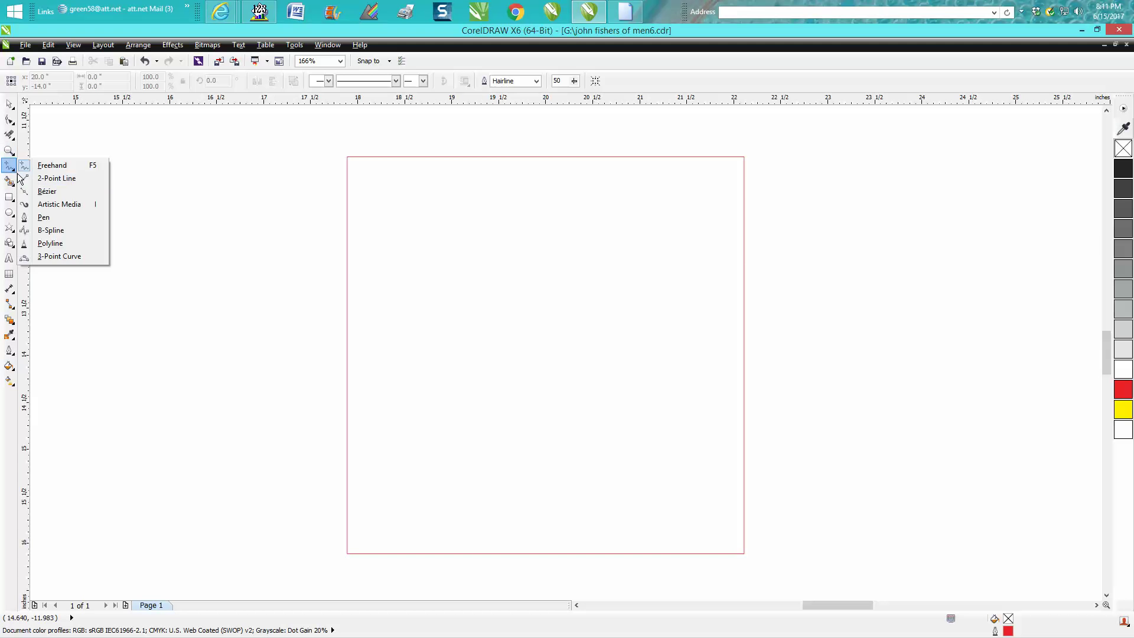
{"action": "left_click", "coordinate": [50, 178]}
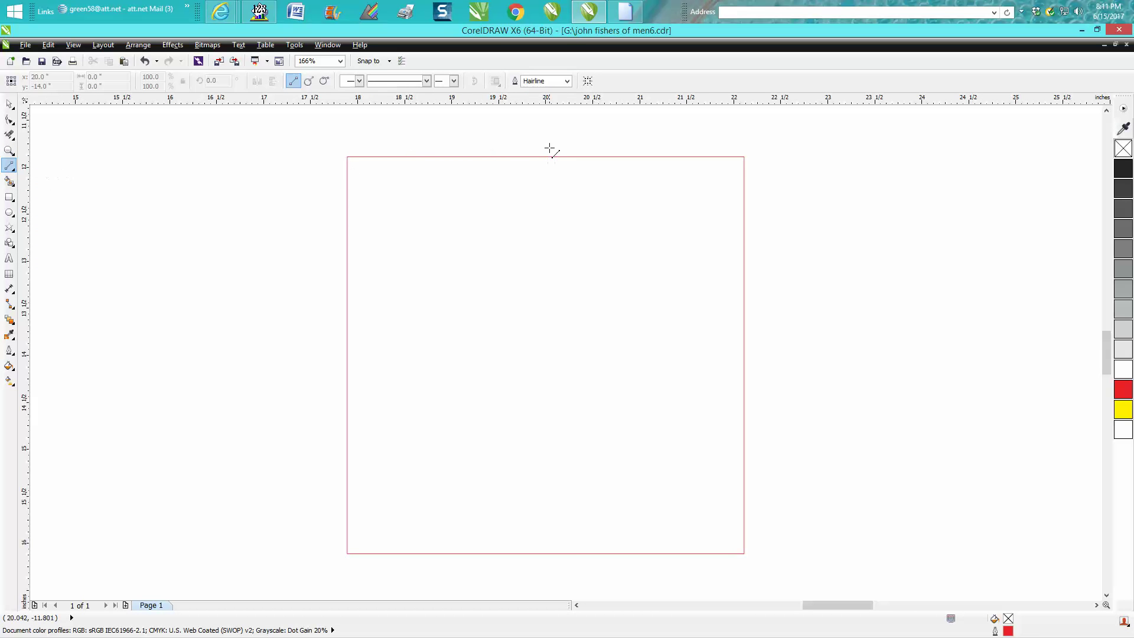
{"action": "left_click_drag", "start_coordinate": [546, 146], "coordinate": [578, 573]}
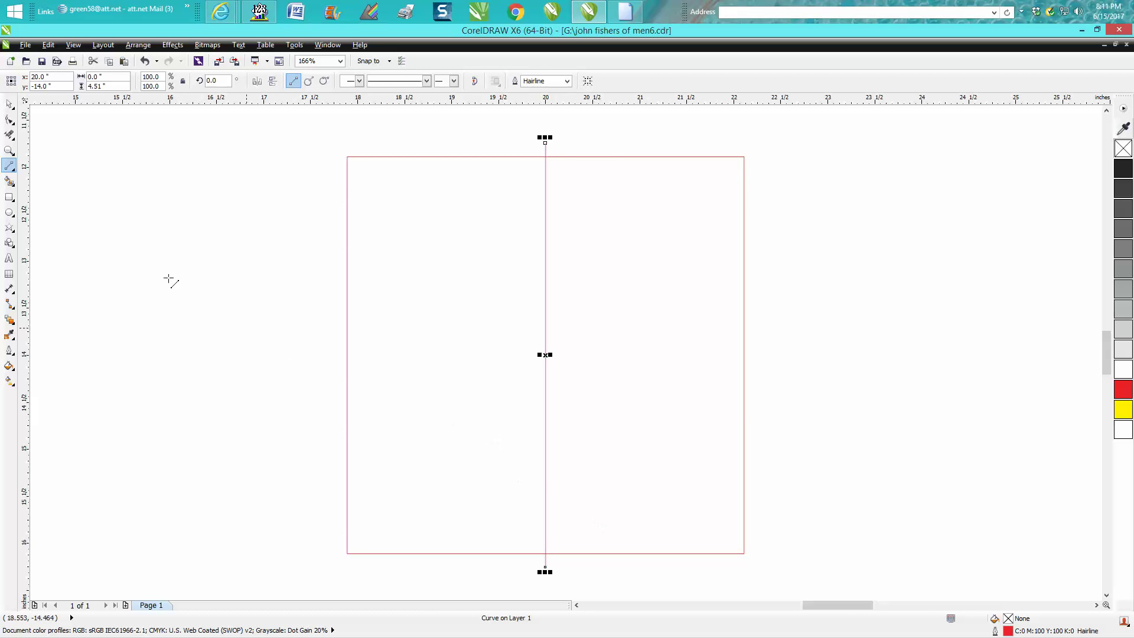
{"action": "left_click", "coordinate": [9, 135]}
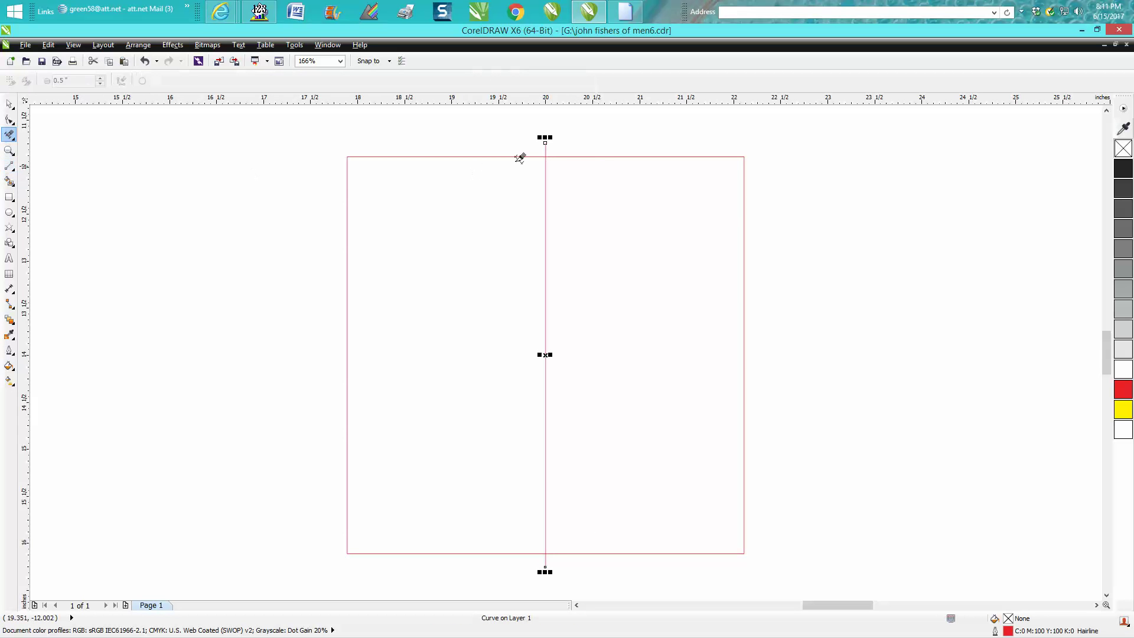
{"action": "left_click", "coordinate": [546, 145]}
{"action": "left_click", "coordinate": [546, 560]}
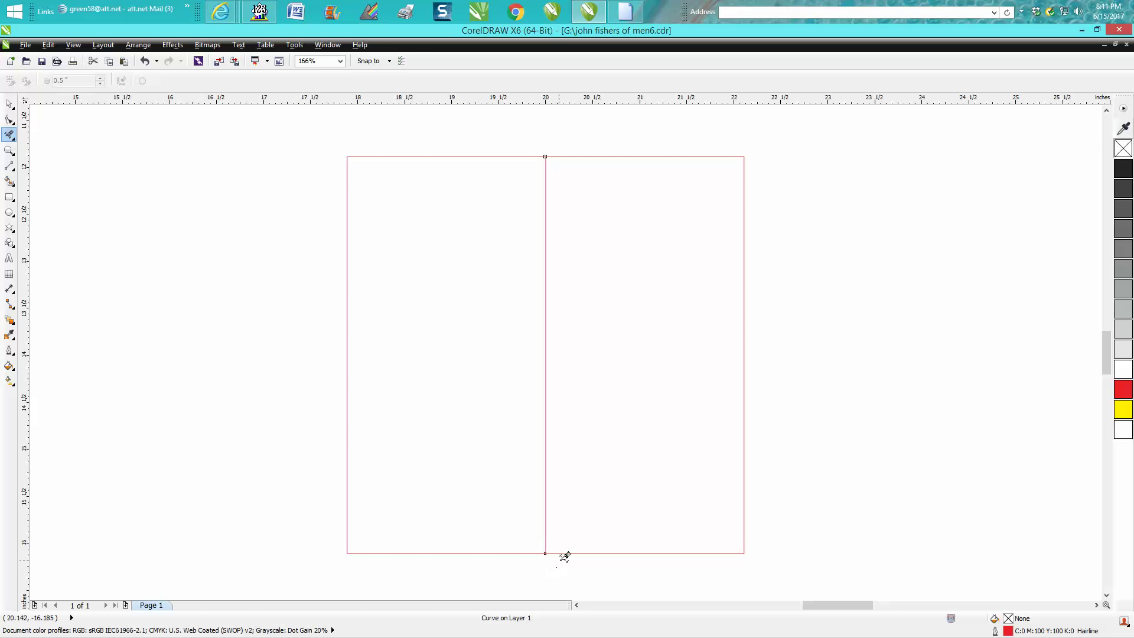
{"action": "left_click", "coordinate": [9, 104]}
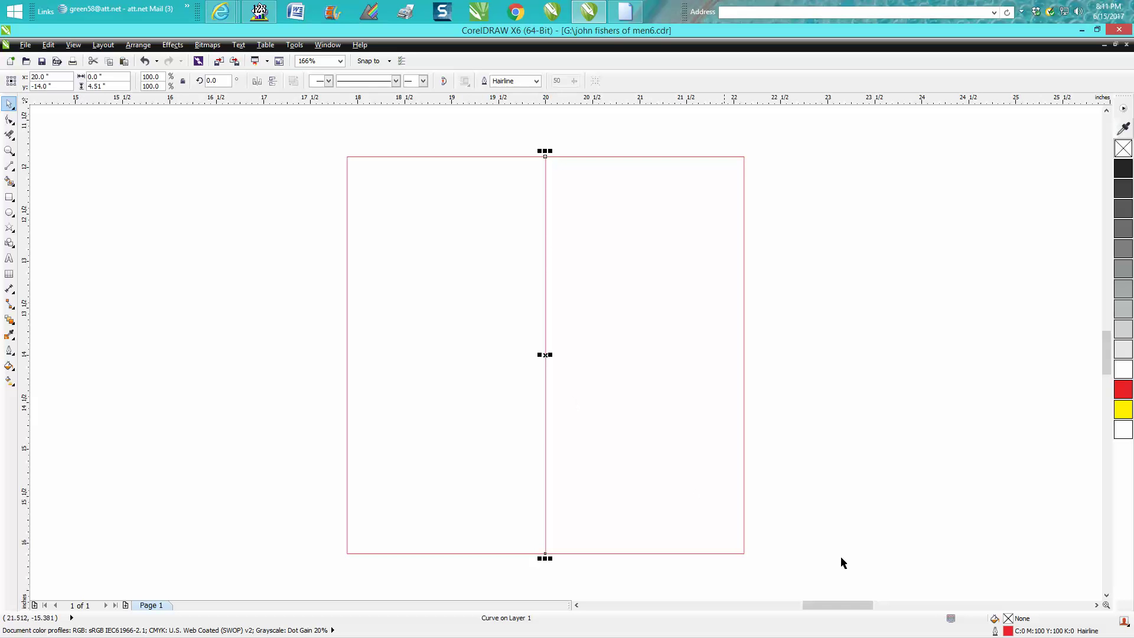
Give the vertical red centre line a dashed outline style
{"action": "double_click", "coordinate": [1009, 631]}
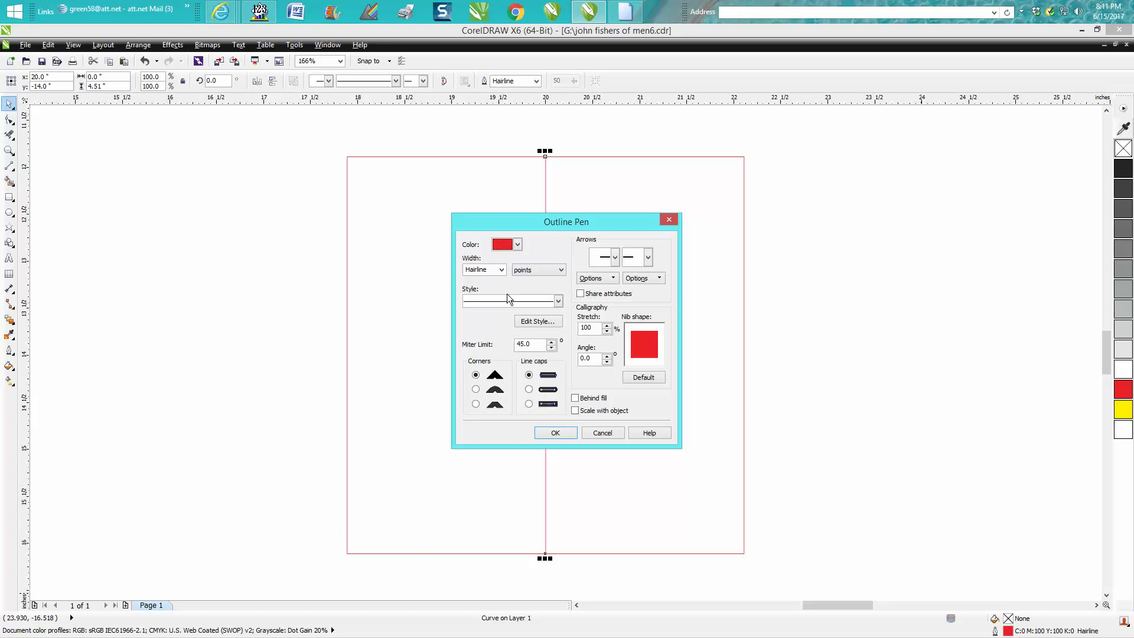
{"action": "left_click", "coordinate": [502, 270]}
{"action": "left_click", "coordinate": [501, 269]}
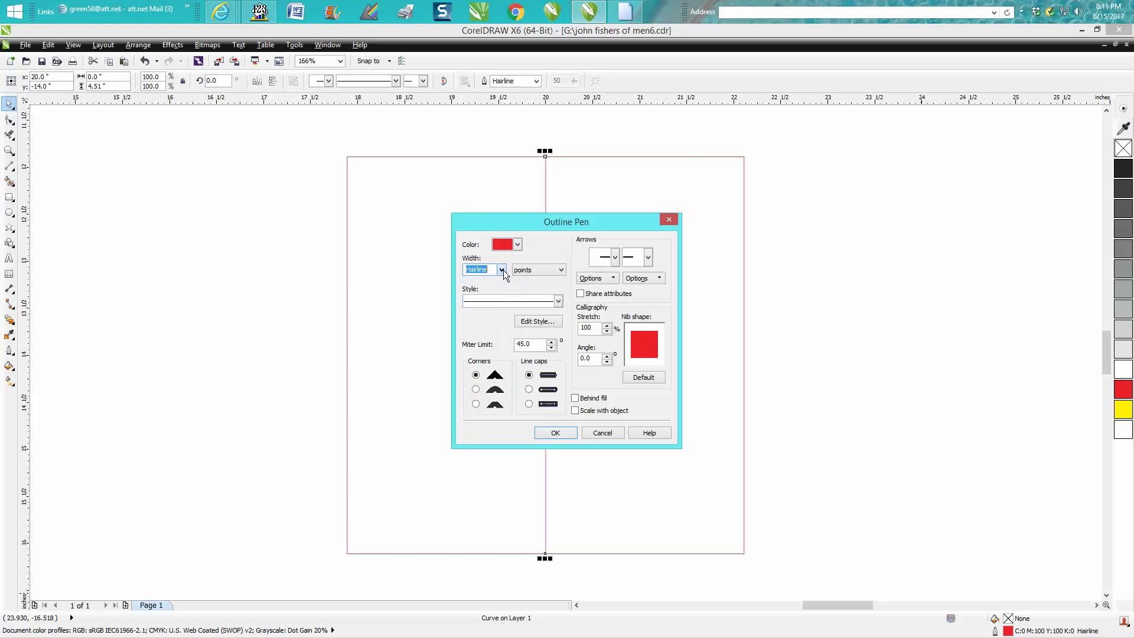
{"action": "left_click", "coordinate": [557, 301]}
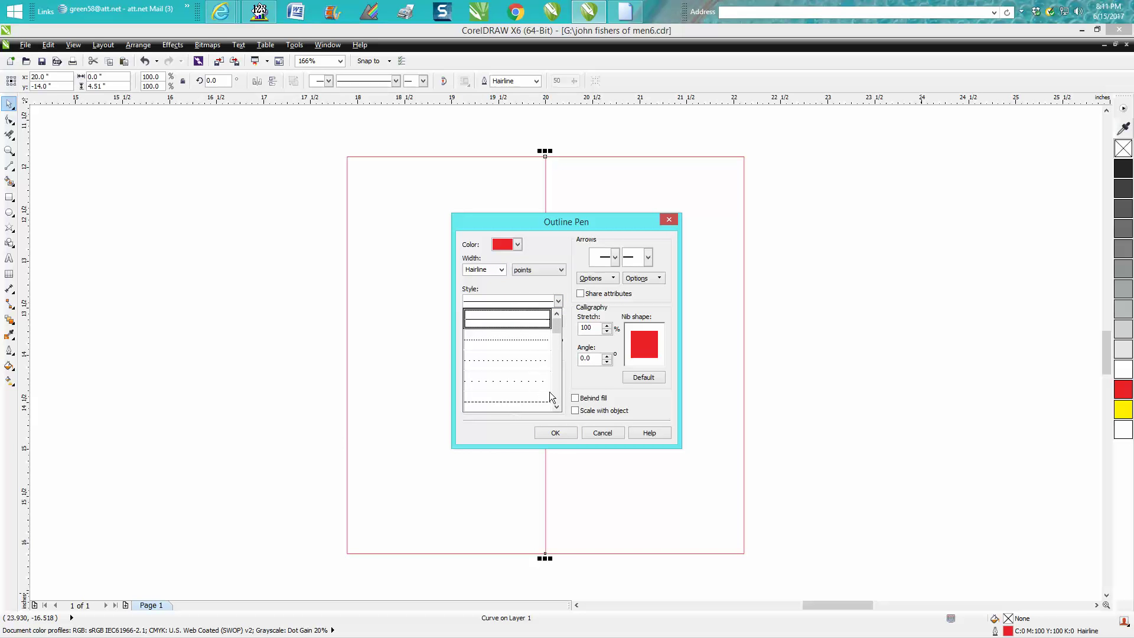
{"action": "left_click", "coordinate": [556, 407]}
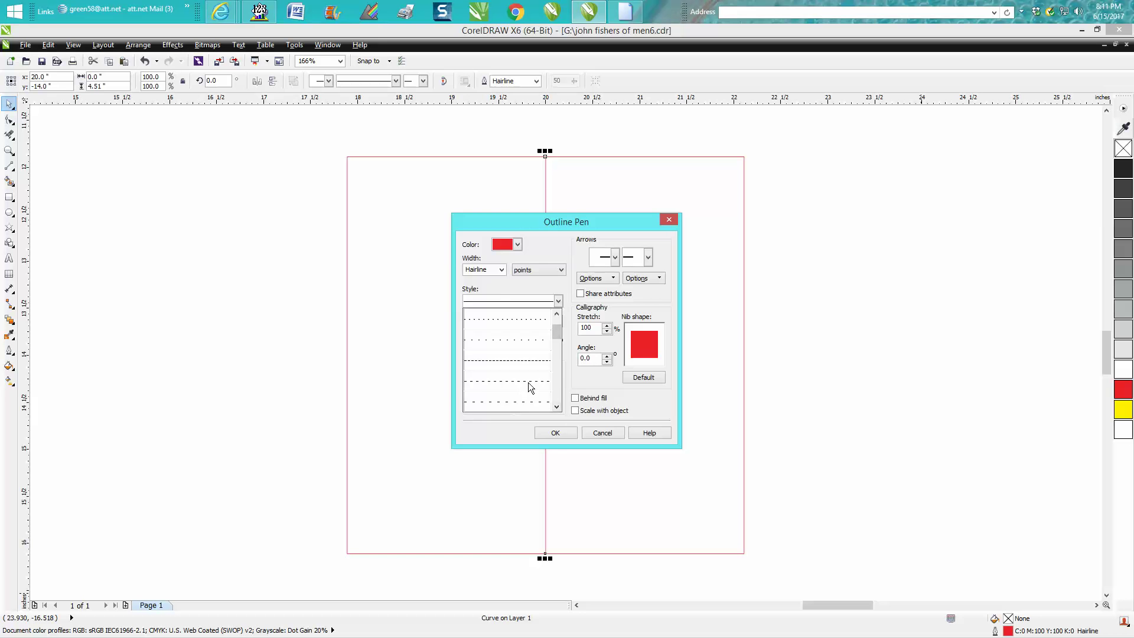
{"action": "left_click", "coordinate": [530, 388]}
{"action": "left_click", "coordinate": [555, 433]}
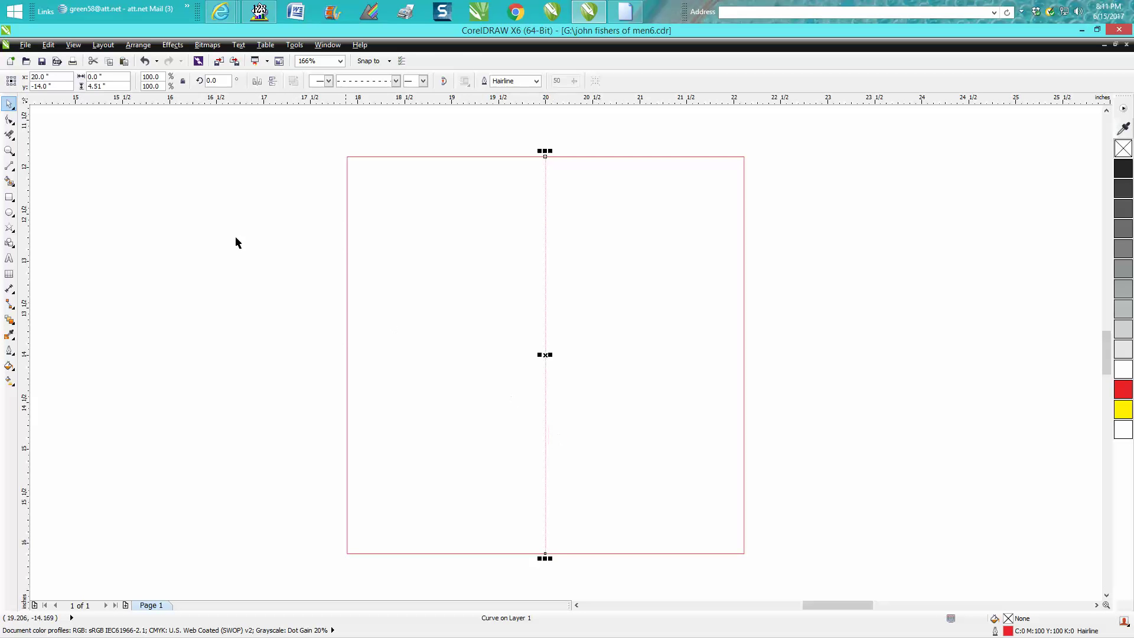
{"action": "left_click", "coordinate": [9, 150]}
{"action": "left_click_drag", "start_coordinate": [522, 175], "coordinate": [578, 240]}
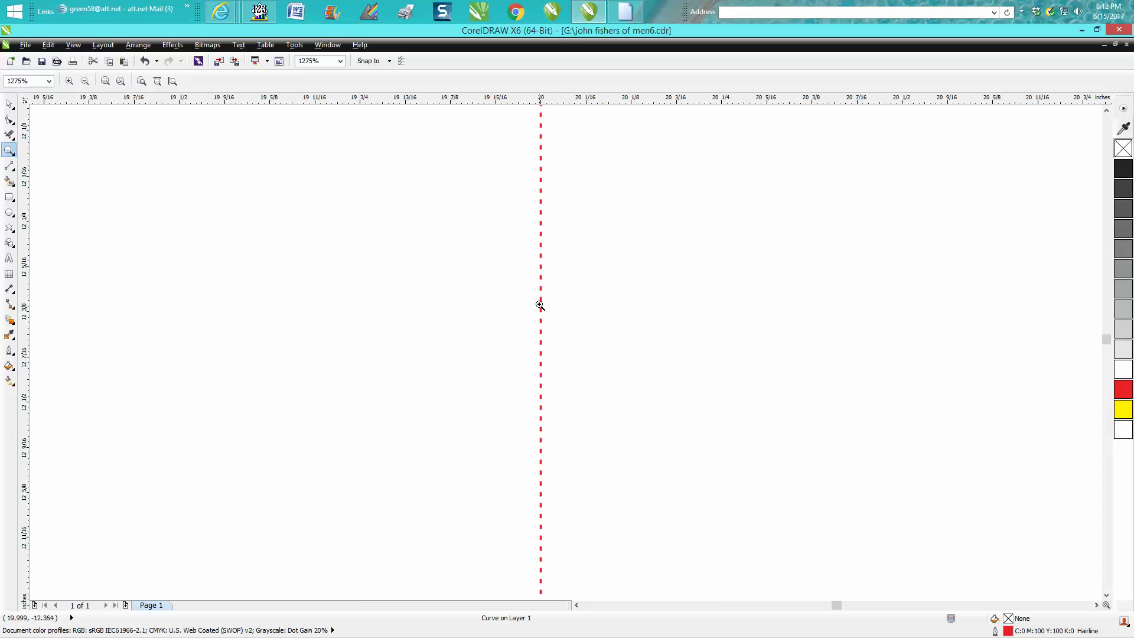
{"action": "scroll", "coordinate": [539, 304], "scroll_direction": "down", "scroll_amount": 5}
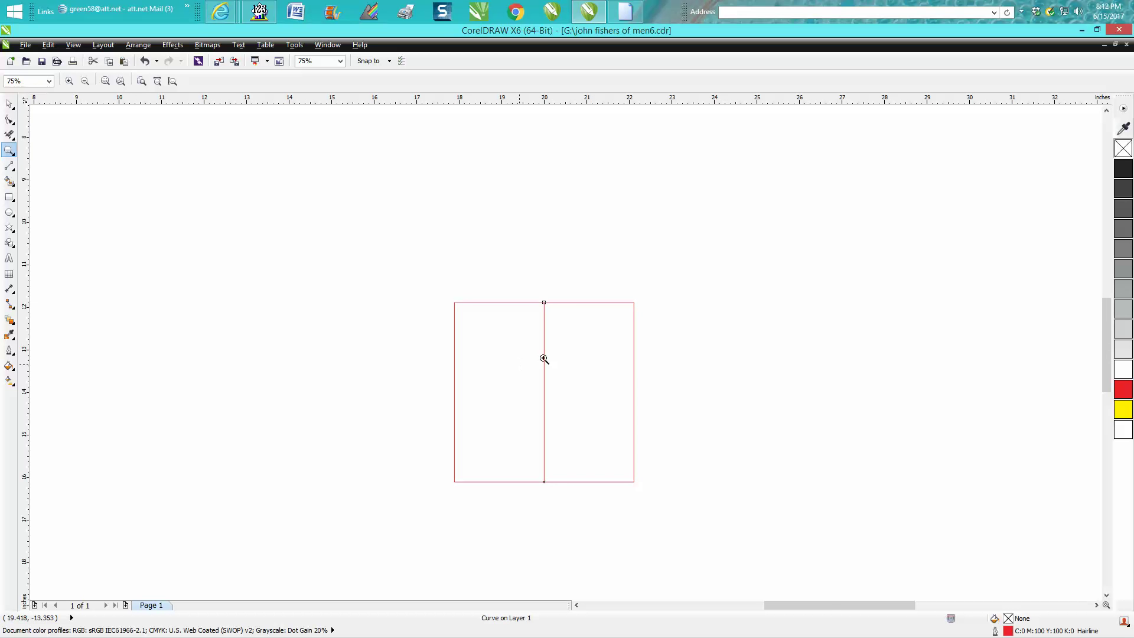
{"action": "left_click_drag", "start_coordinate": [535, 300], "coordinate": [555, 328]}
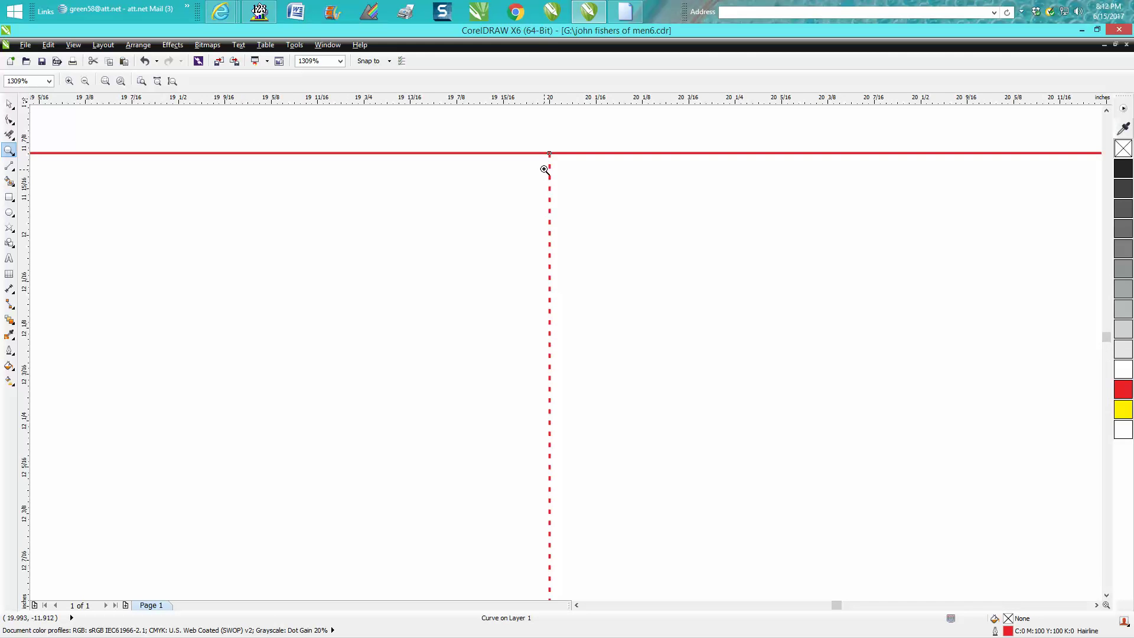
{"action": "left_click_drag", "start_coordinate": [543, 156], "coordinate": [557, 210]}
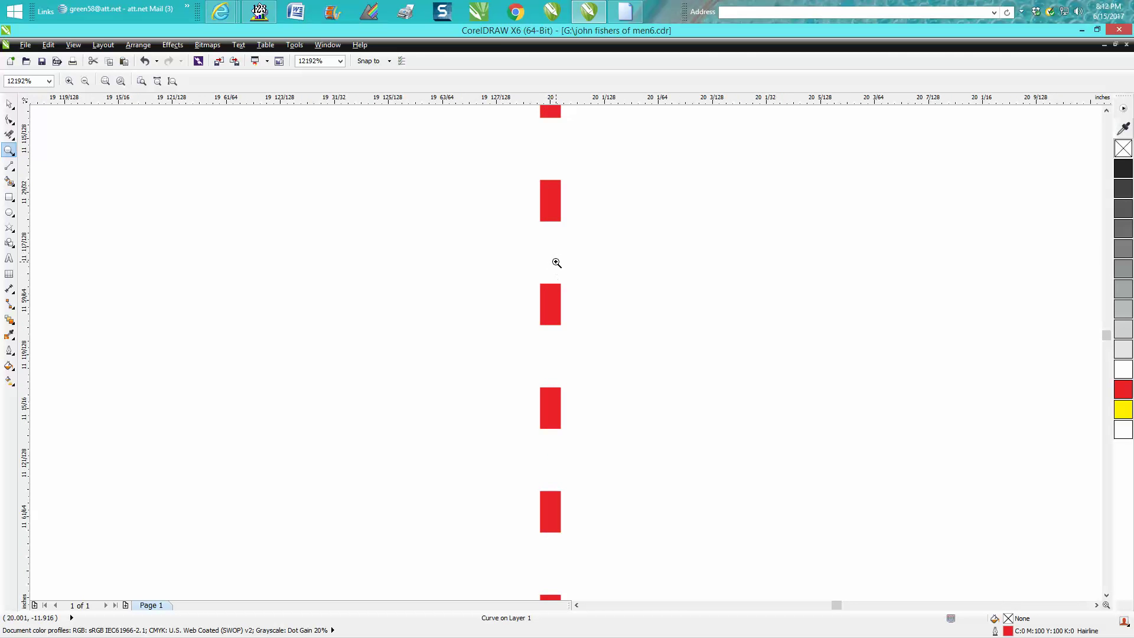
{"action": "scroll", "coordinate": [553, 266], "scroll_direction": "down", "scroll_amount": 5}
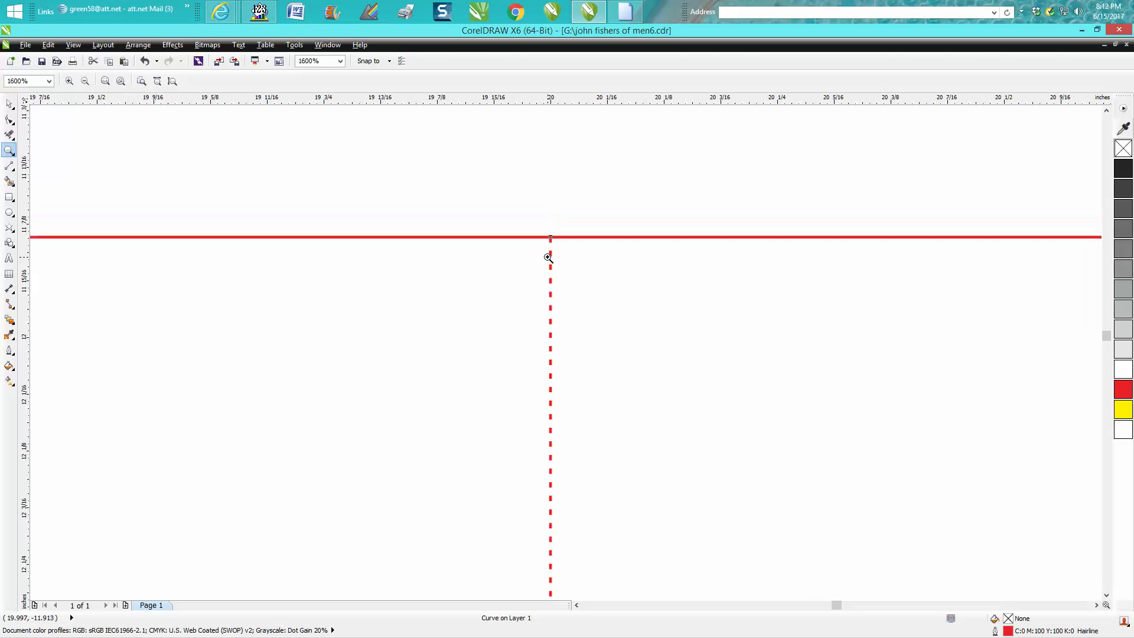
{"action": "scroll", "coordinate": [547, 256], "scroll_direction": "down", "scroll_amount": 1}
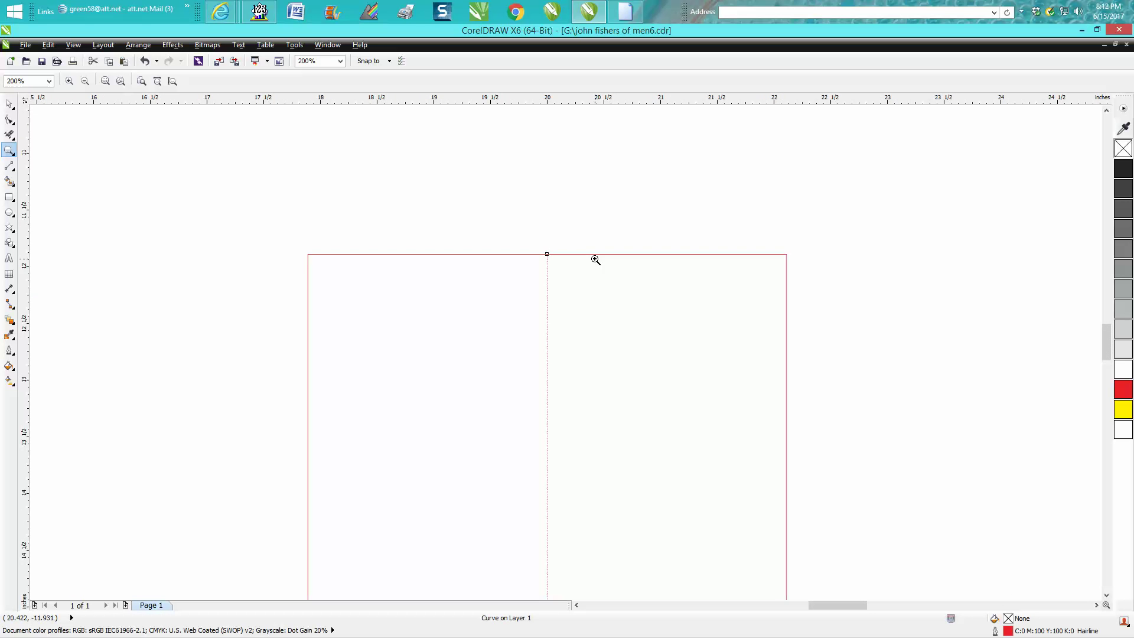